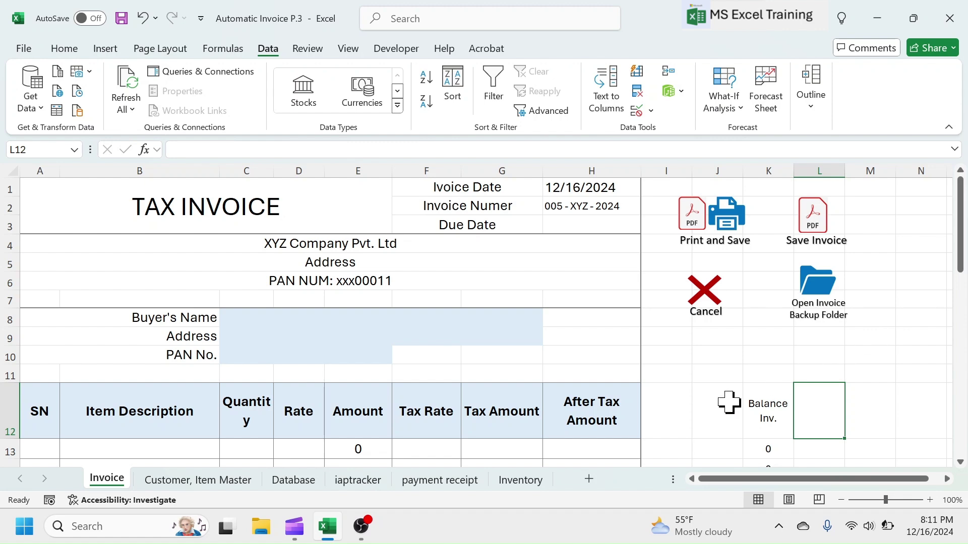
Step: Review the Inventory sheet's item name, opening, receipts, sales and balance columns
left_click(525, 482)
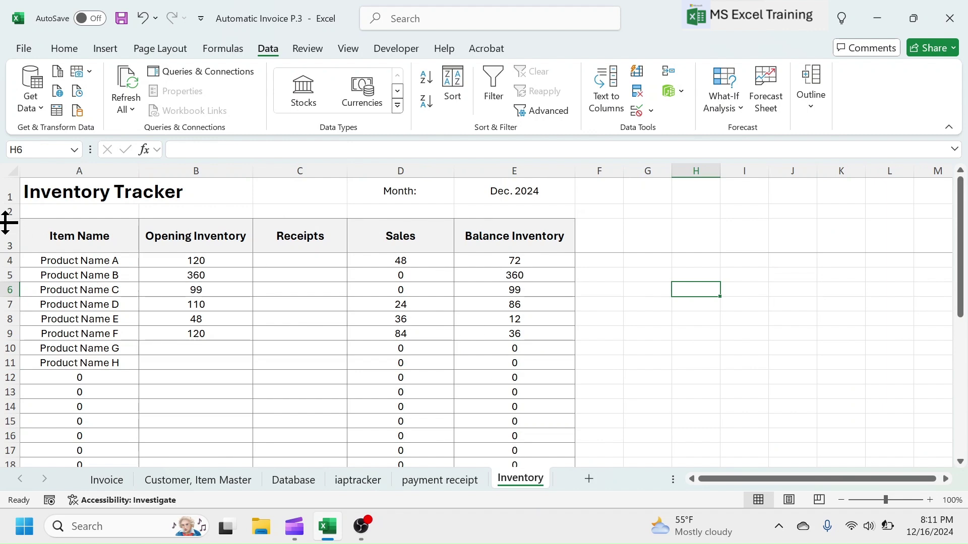
left_click_drag(113, 242, 101, 334)
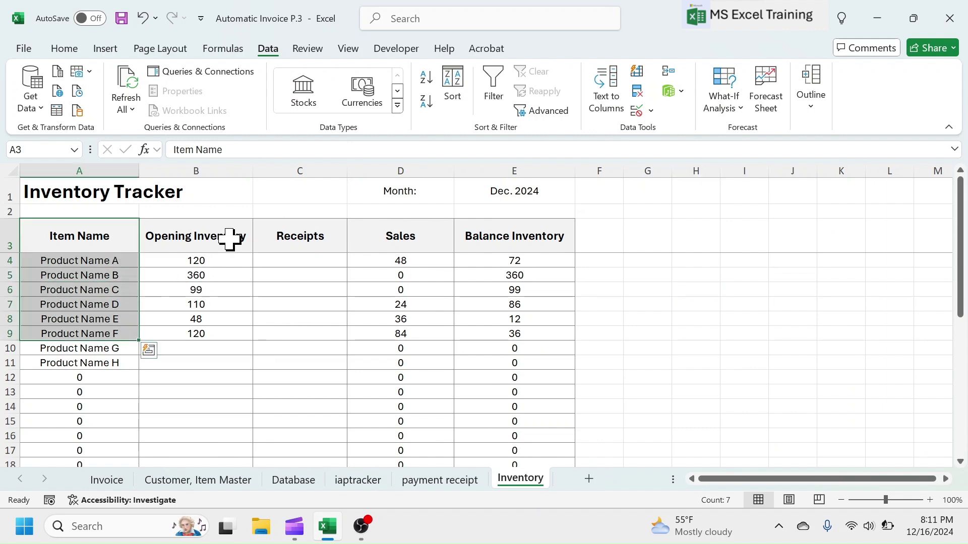
left_click_drag(230, 239, 216, 333)
left_click_drag(316, 249, 319, 365)
left_click_drag(411, 248, 403, 261)
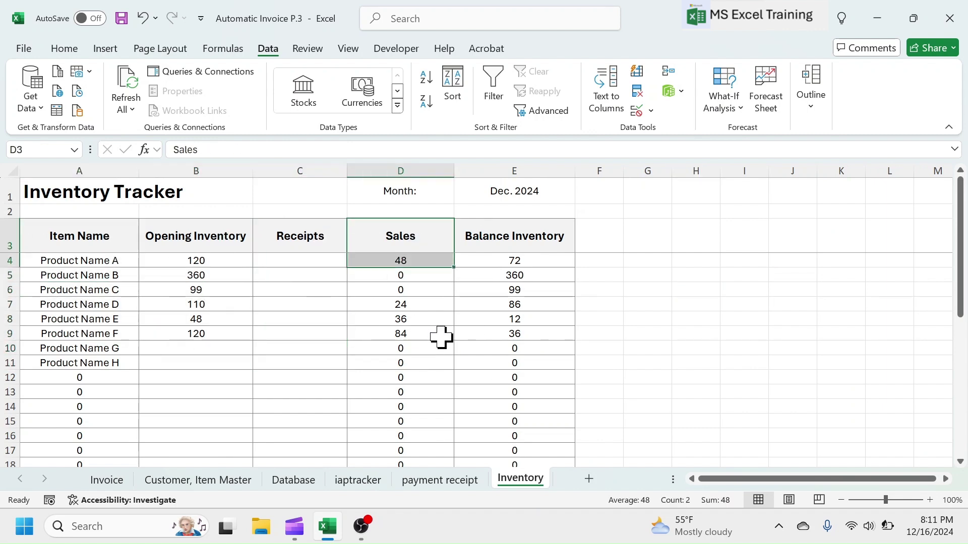
left_click_drag(551, 238, 546, 353)
left_click(679, 307)
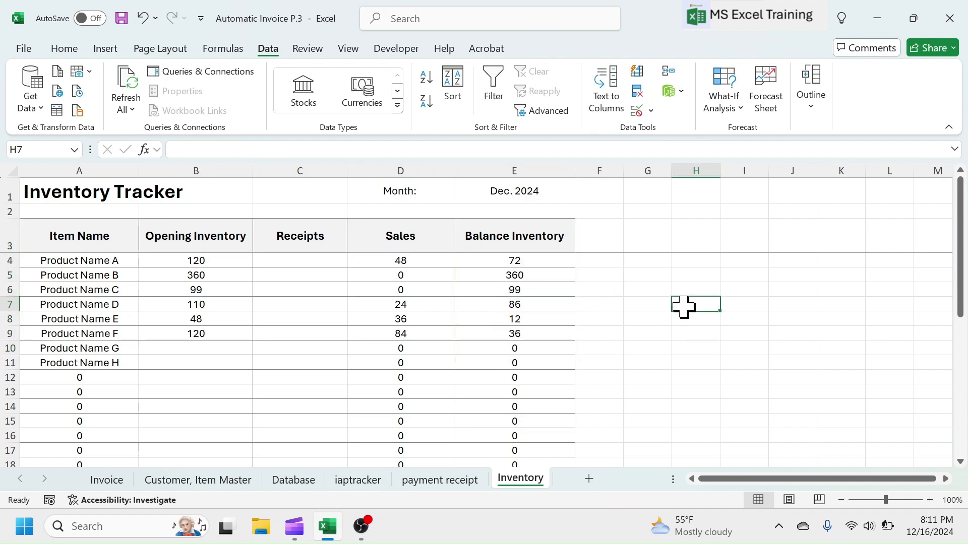
left_click(414, 244)
left_click(501, 242)
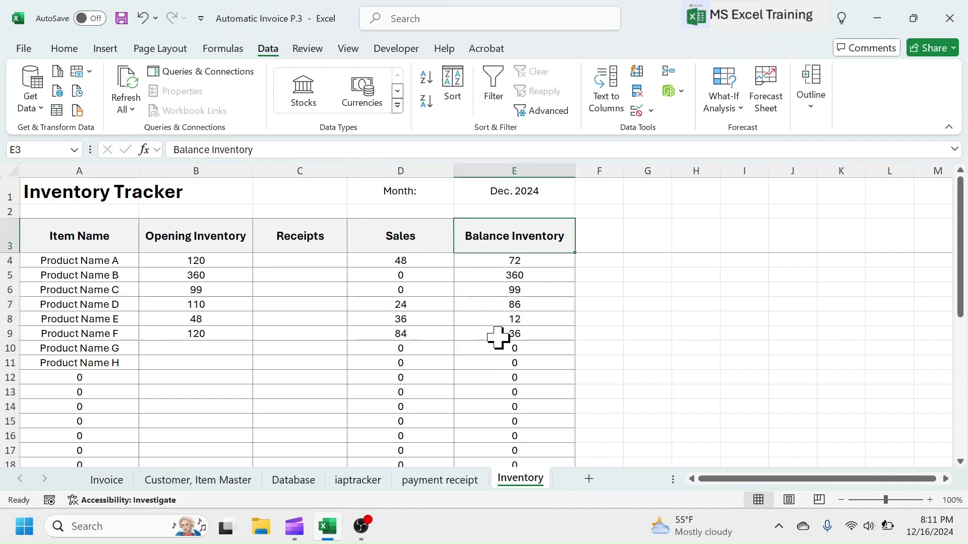
Step: Choose Product Name C in Invoice cell B13 and inspect K13's Balance Inv. VLOOKUP formula
left_click(107, 480)
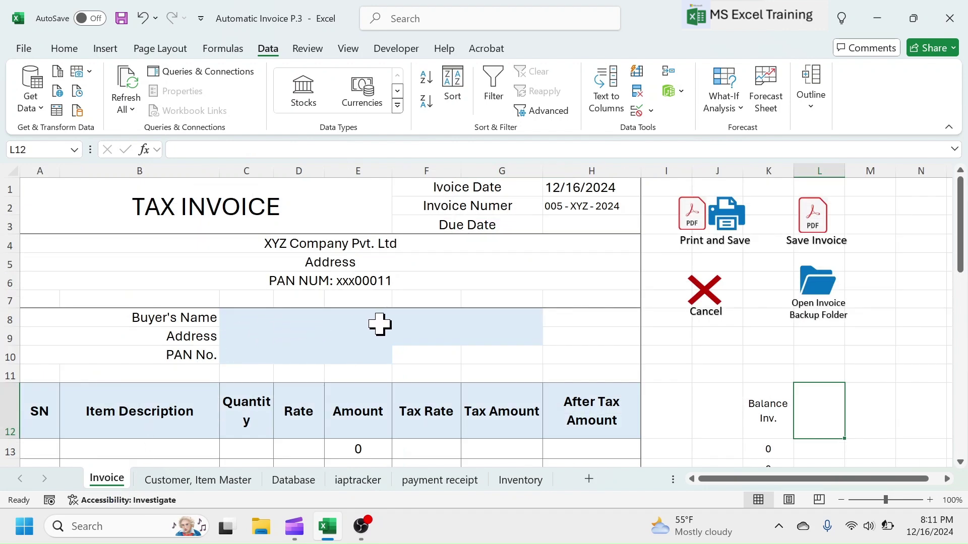
left_click_drag(961, 288, 959, 313)
left_click(212, 261)
left_click(226, 263)
left_click(111, 303)
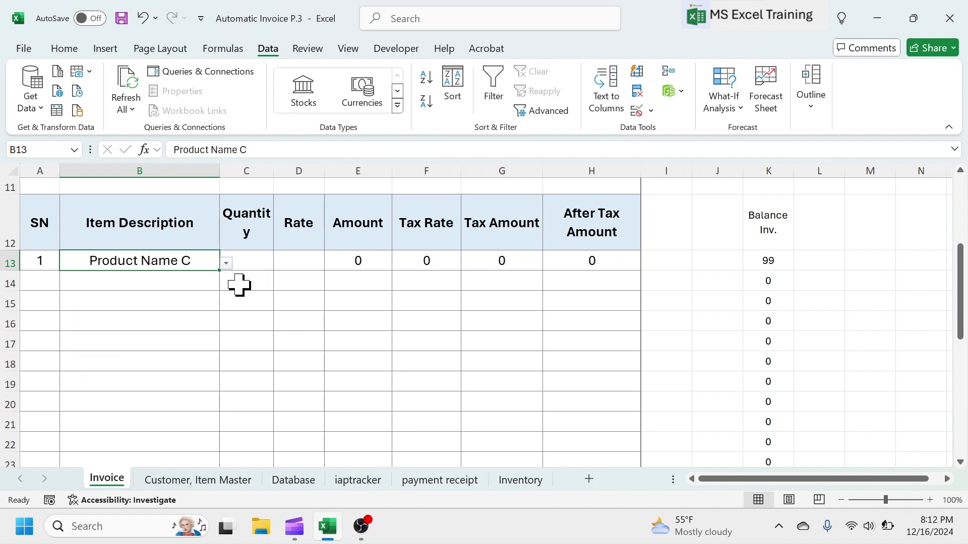
left_click(252, 259)
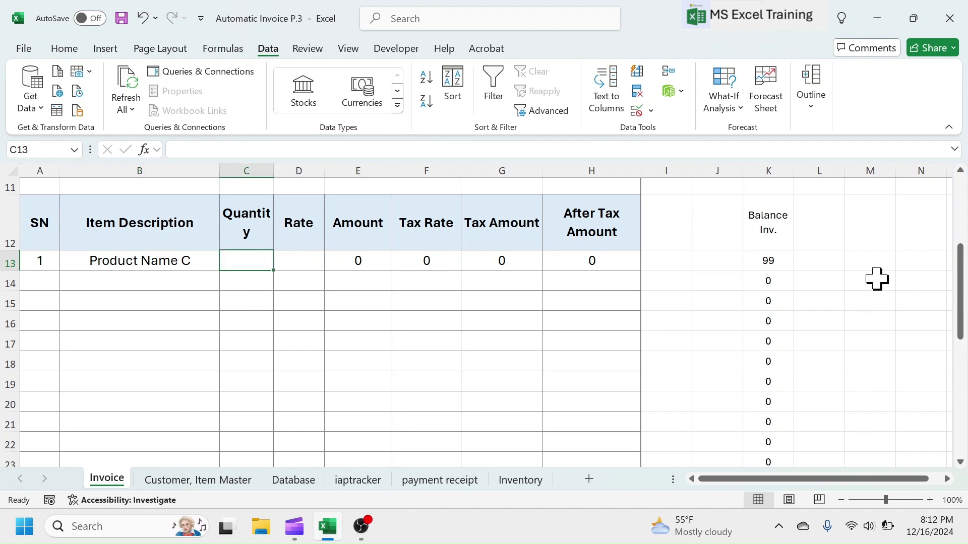
left_click(780, 260)
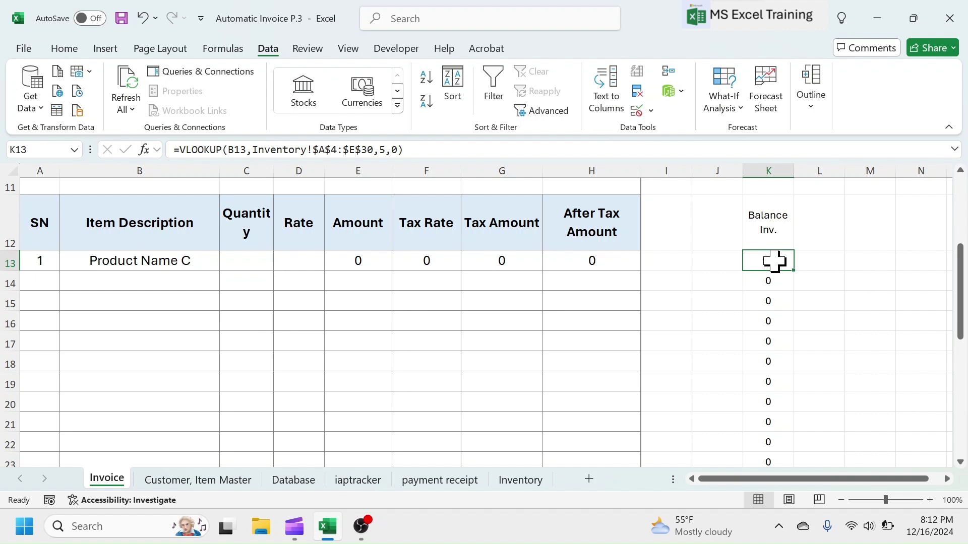
Step: Enter quantity 100 in C13, retry at the Stock OUT!! alert, then cancel the entry
left_click(235, 258)
type("1")
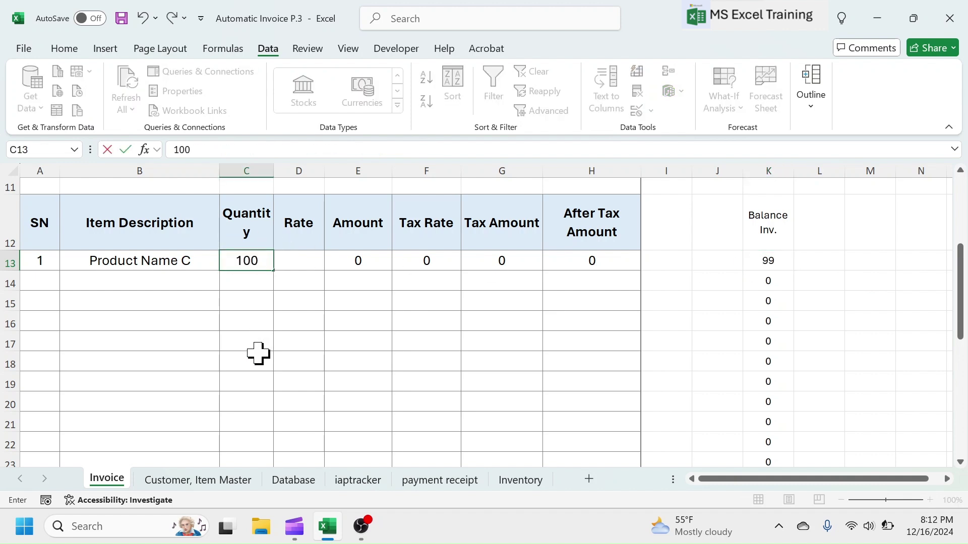
type("00")
key("Return")
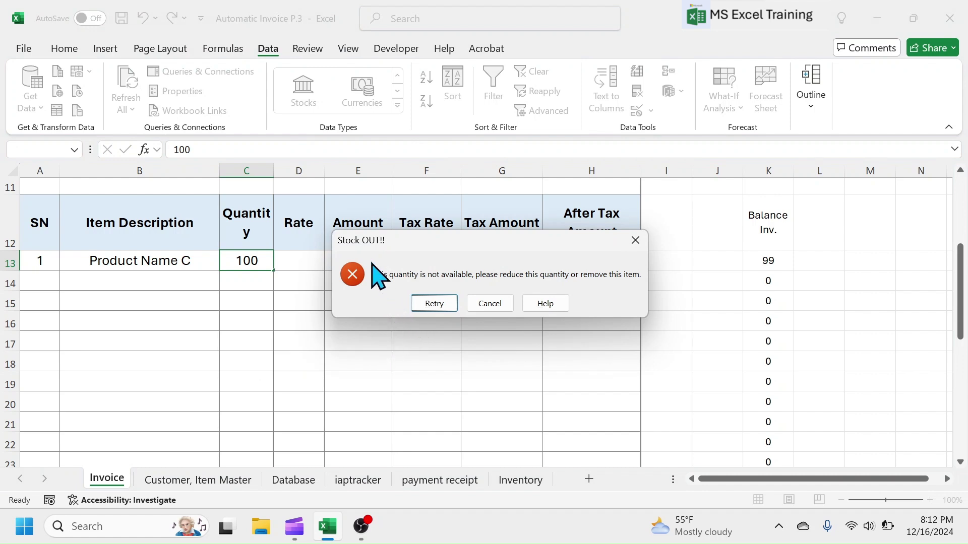
left_click_drag(493, 244, 508, 247)
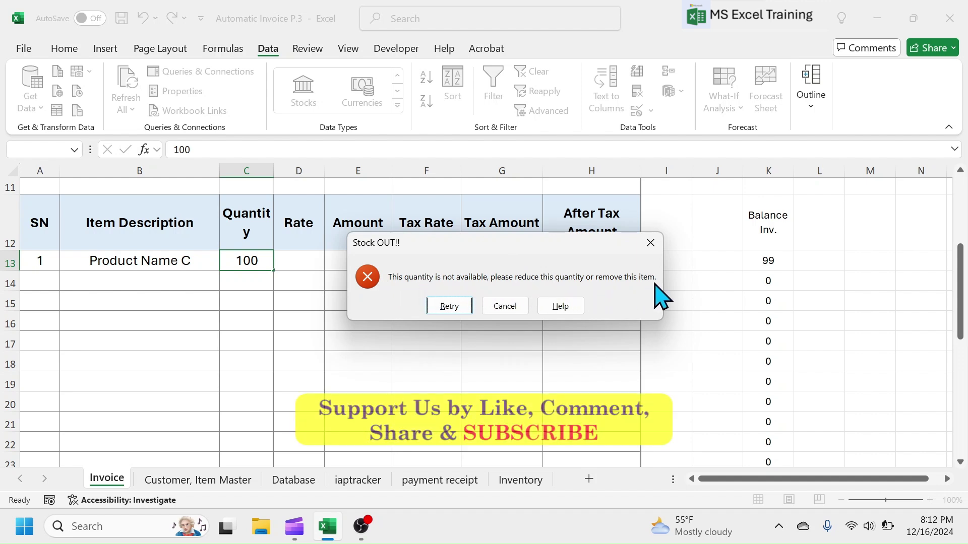
left_click(449, 306)
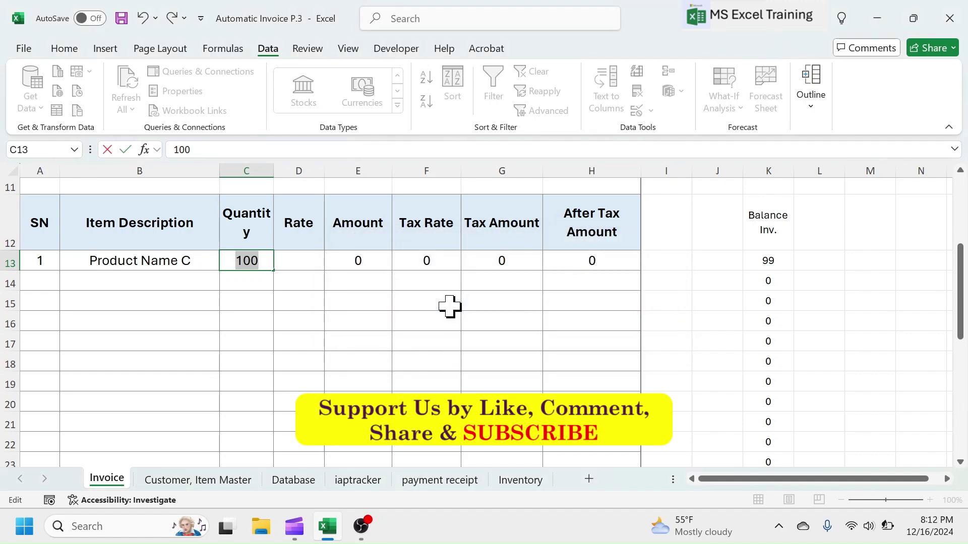
key("Escape")
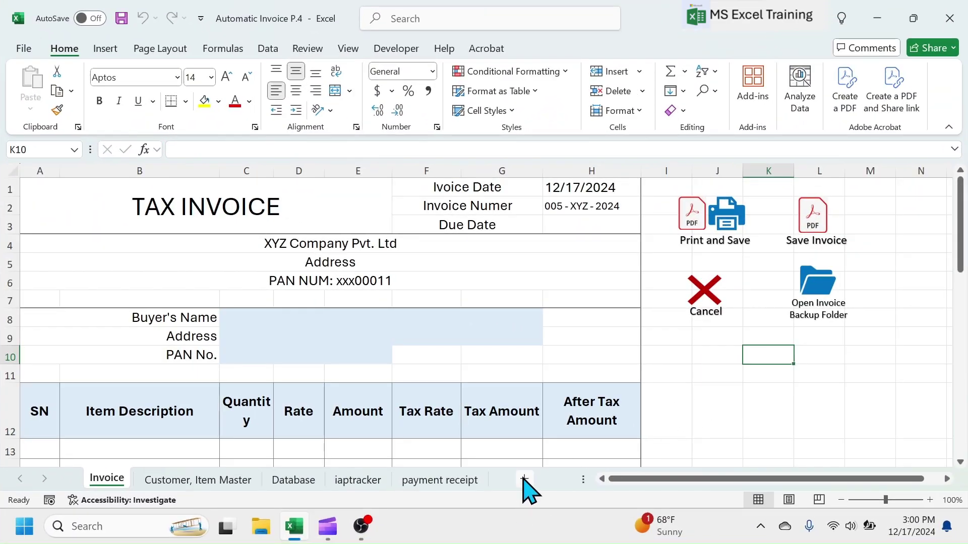
Step: Add a new worksheet and rename it Inventory
left_click(524, 478)
right_click(154, 481)
left_click(186, 284)
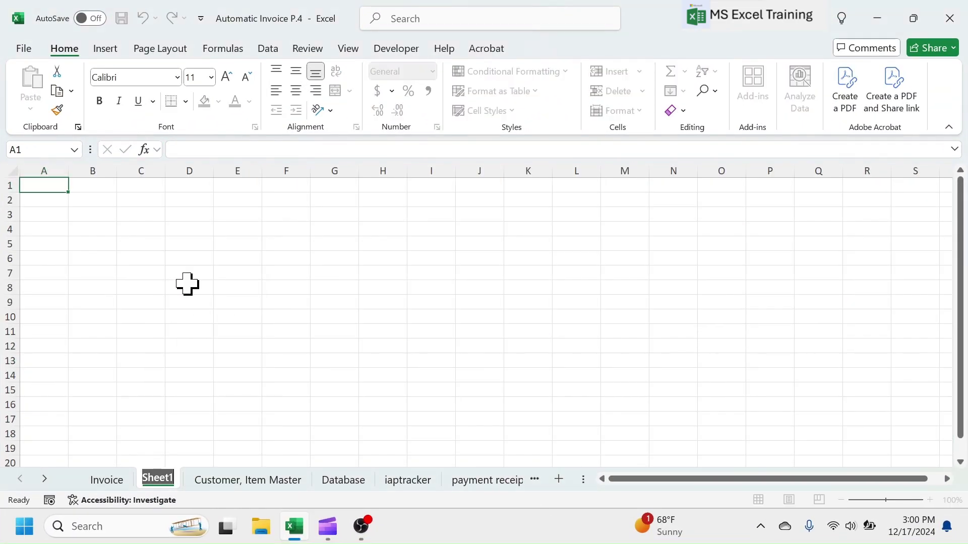
type("Inventory")
key("Return")
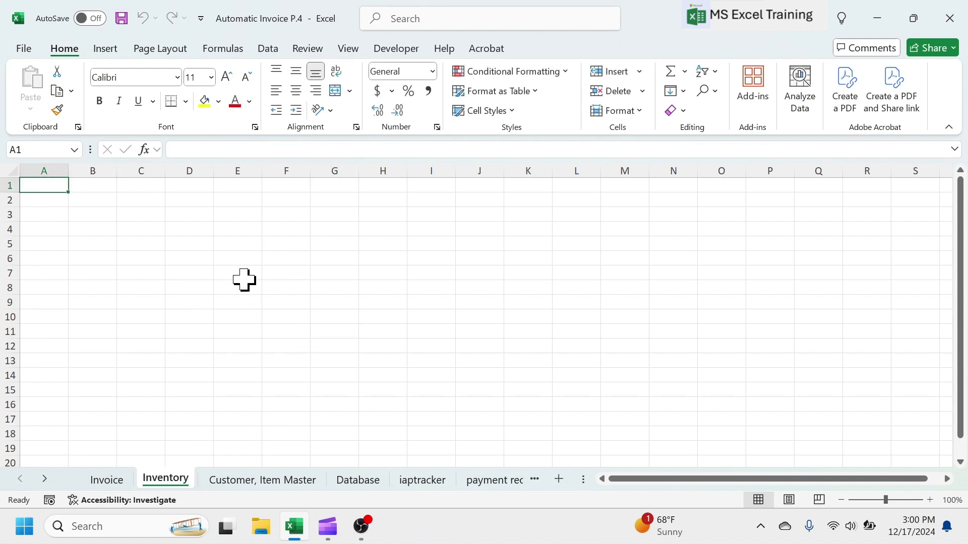
Step: Enter the title 'Inventory Status' in larger bold text
type("Inven")
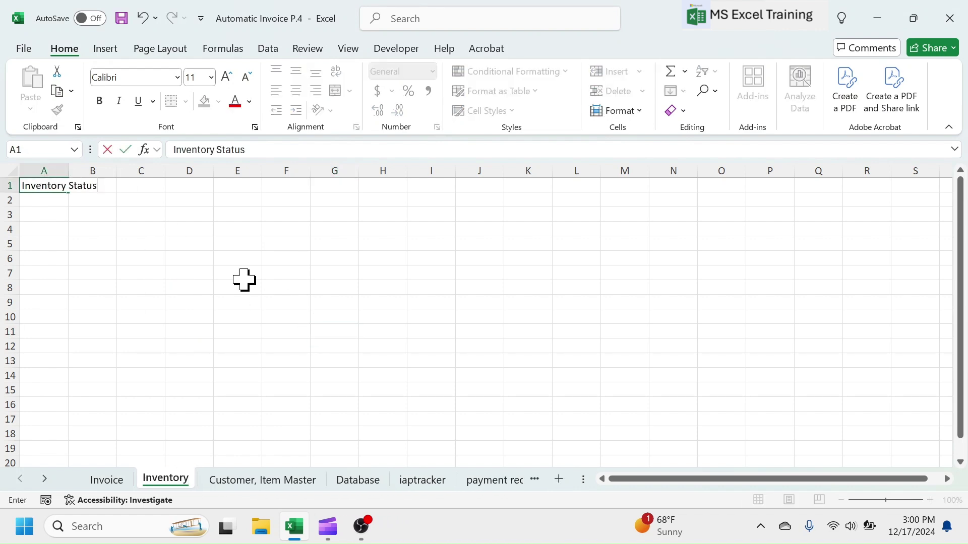
type("tory Status")
left_click(126, 150)
left_click(226, 77)
left_click(227, 76)
left_click(226, 76)
left_click(227, 76)
left_click(99, 101)
Step: Type headers Item Name, Opening Stock, Receipts, Sales, Balance Stock across A3:E3
left_click(39, 228)
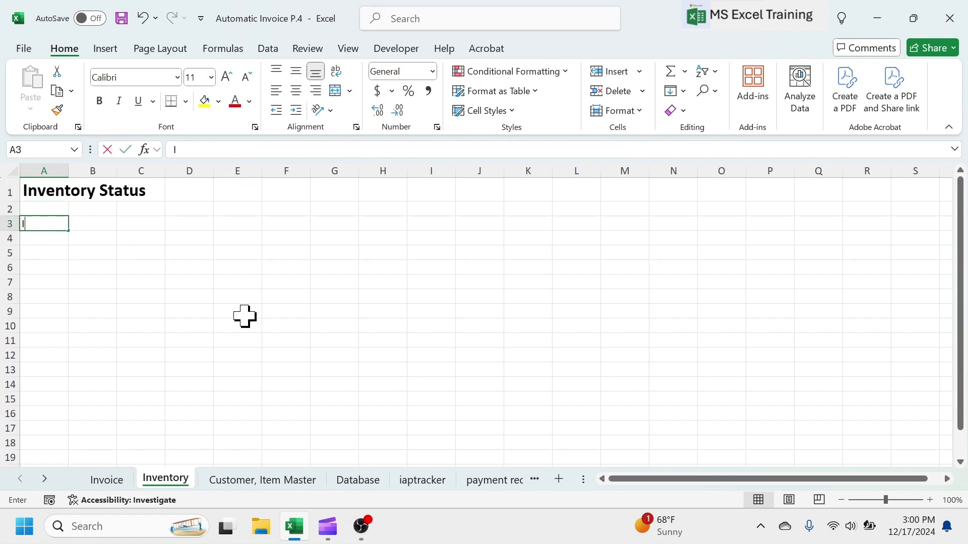
type("Item Name")
key("Tab")
type("Opening Stock")
key("Tab")
type("Rec")
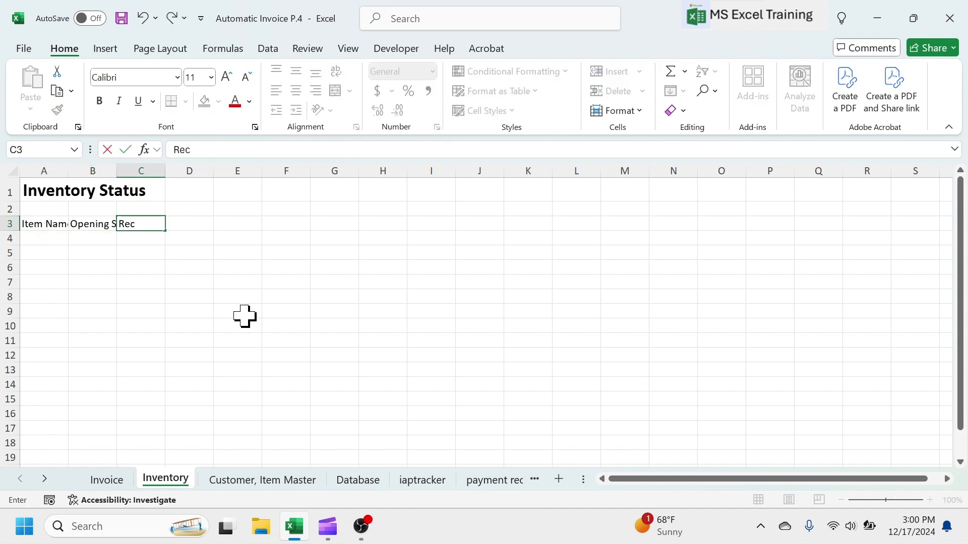
type("eipts")
key("Tab")
type("Sales")
key("Tab")
type("Balance Stock")
left_click(245, 316)
Step: Widen the header columns and make A3:E3 bold with a light blue fill
left_click(34, 224)
left_click_drag(68, 171, 335, 171)
left_click_drag(384, 170, 429, 171)
left_click_drag(477, 171, 534, 171)
left_click_drag(50, 224, 481, 224)
left_click(99, 101)
left_click(219, 100)
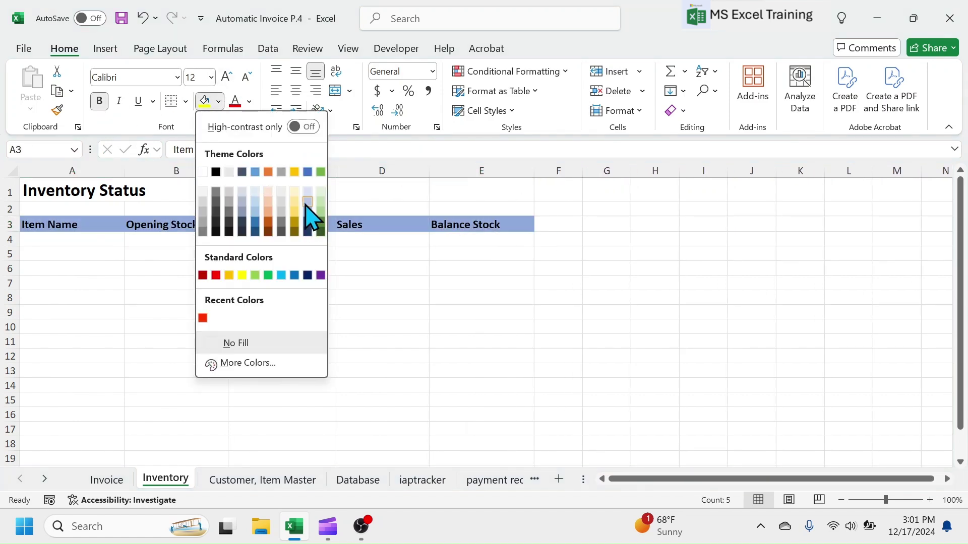
left_click(308, 188)
left_click(319, 278)
left_click(52, 240)
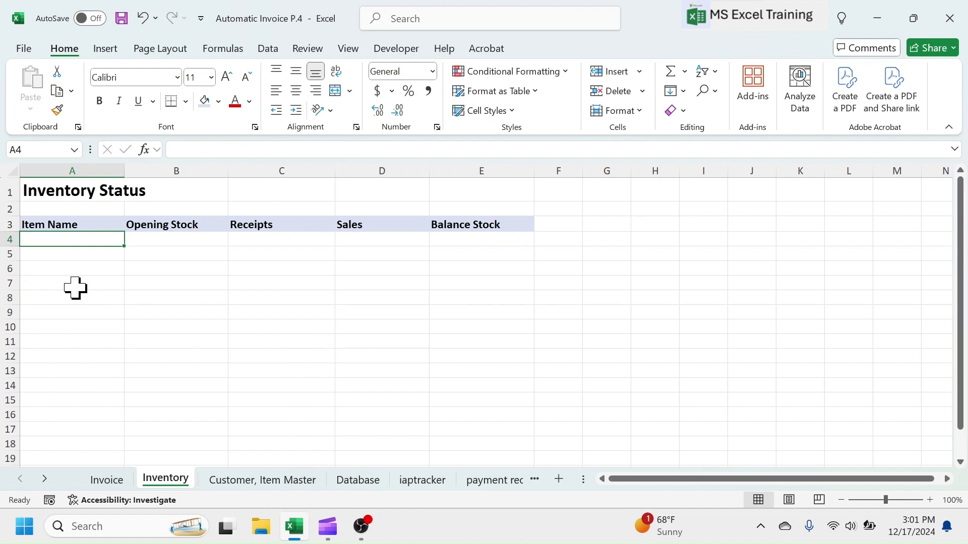
Step: Link A4 to Product Name A in Customer, Item Master H3 and fill it down column A
type("=")
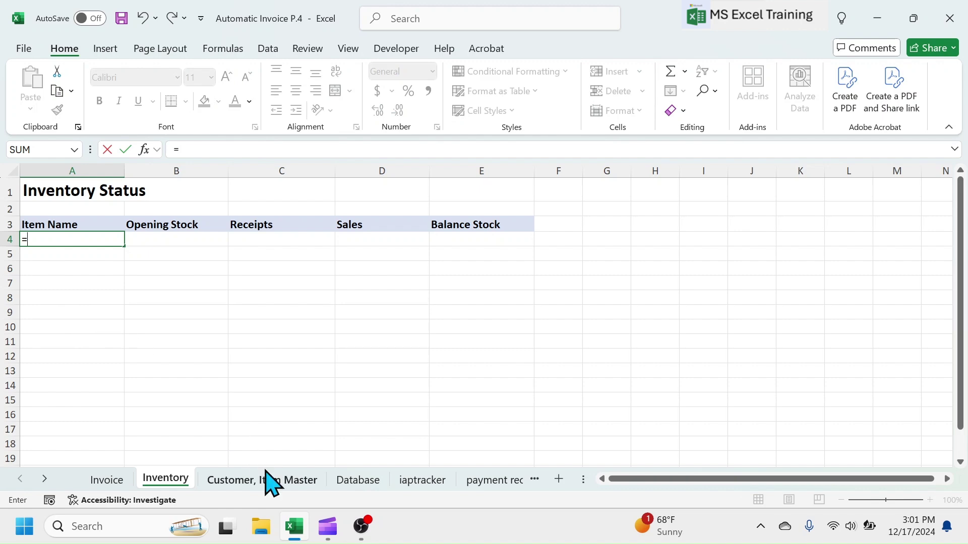
left_click(267, 484)
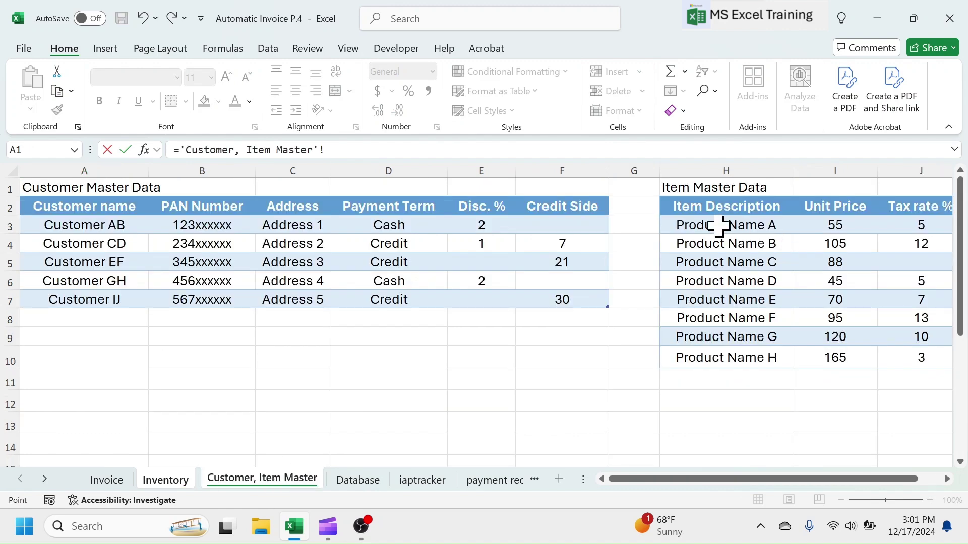
left_click(739, 225)
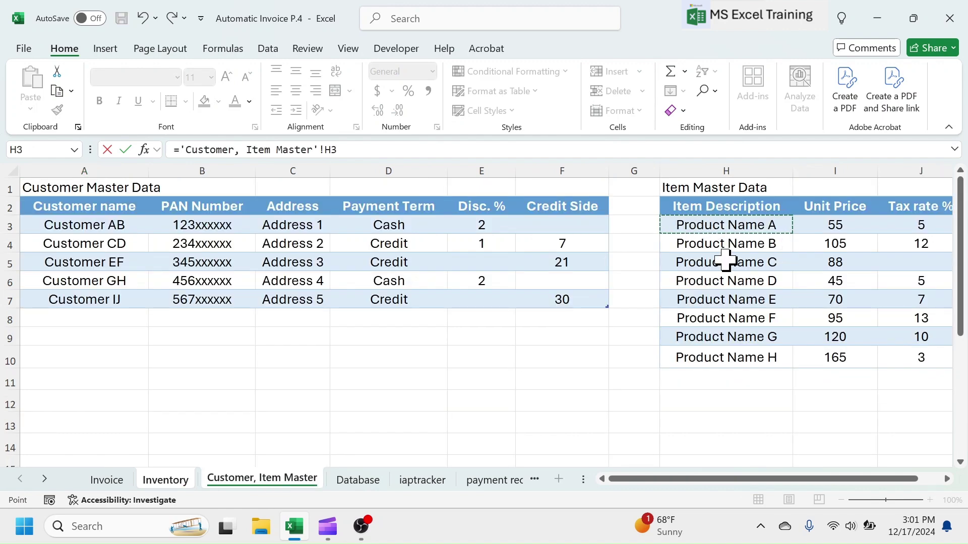
key("Return")
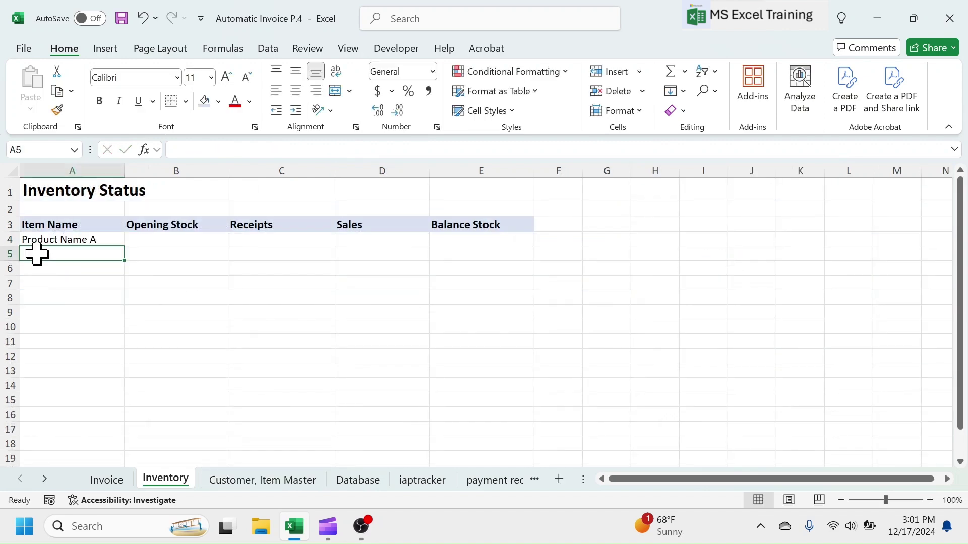
left_click(56, 240)
left_click_drag(124, 247, 117, 450)
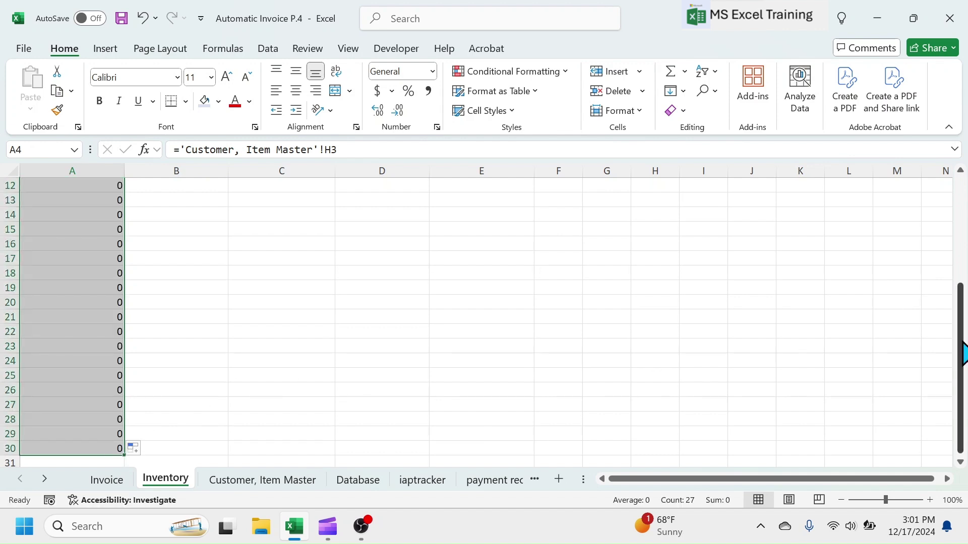
Step: Enter opening stock 24, 36, 23, 71, 16, 8, 39, 21 in B4:B11
key("Right")
type("24")
key("Return")
type("36")
key("Return")
type("23")
key("Return")
type("71")
key("Return")
type("16")
key("Return")
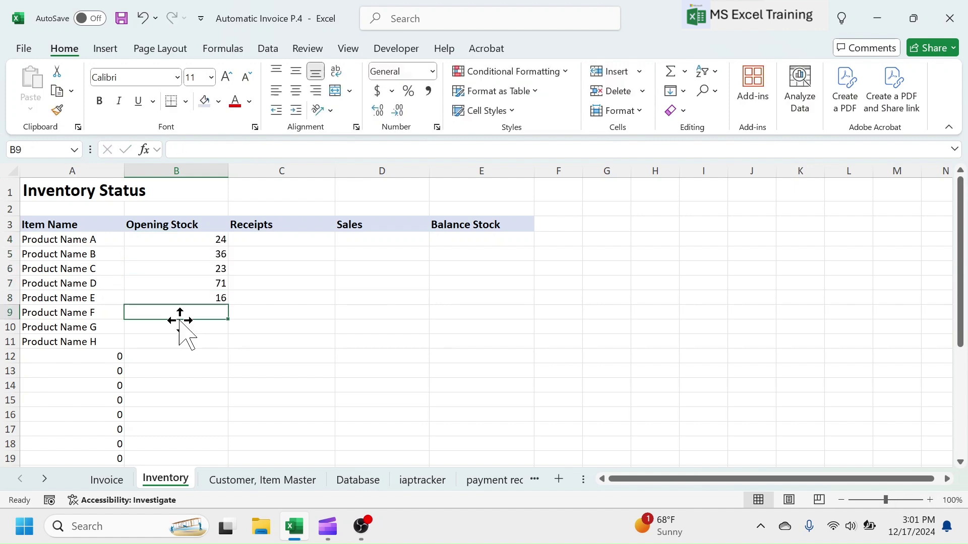
type("8")
key("Return")
type("39")
key("Return")
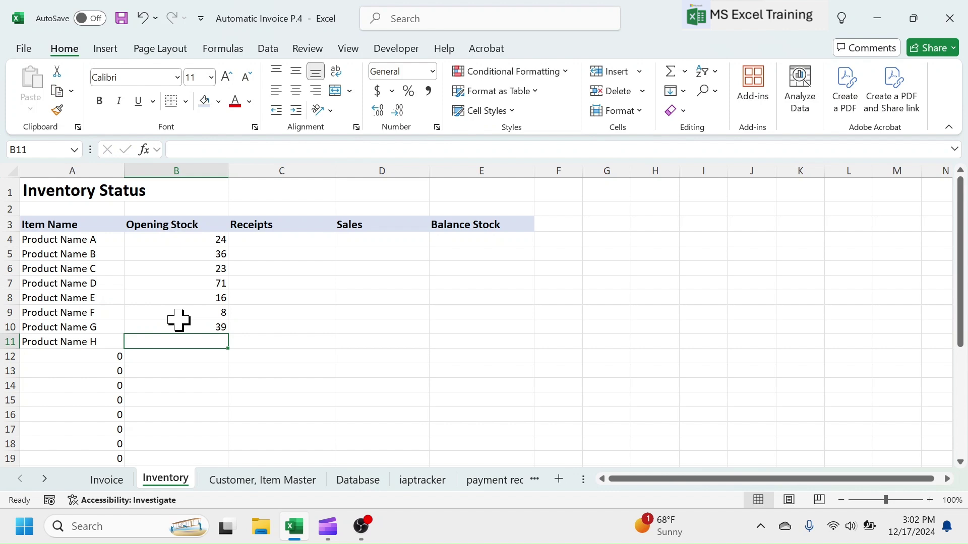
type("21")
key("Return")
key("Right")
Step: Check the empty Receipts column and select Product Name A's Sales cell D4
left_click(268, 223)
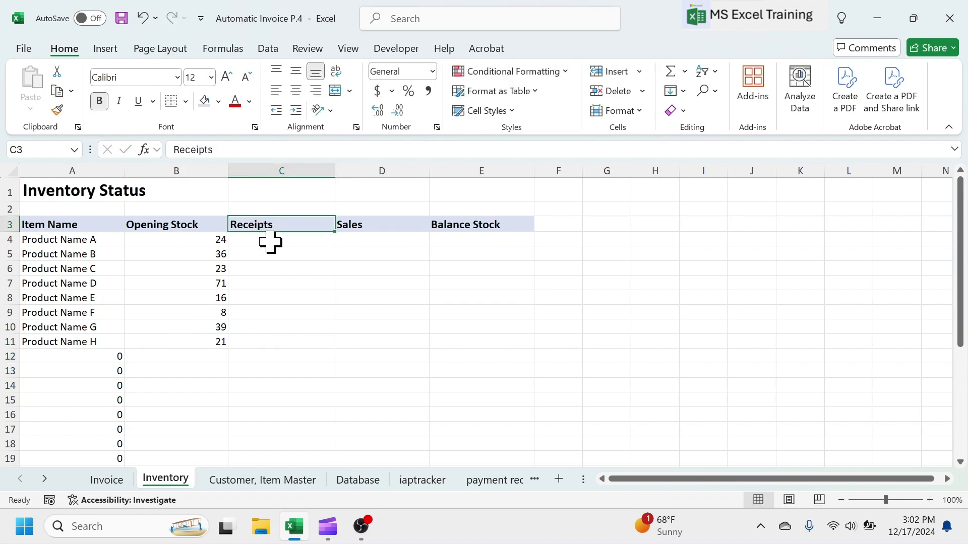
left_click_drag(277, 225, 285, 403)
left_click(297, 294)
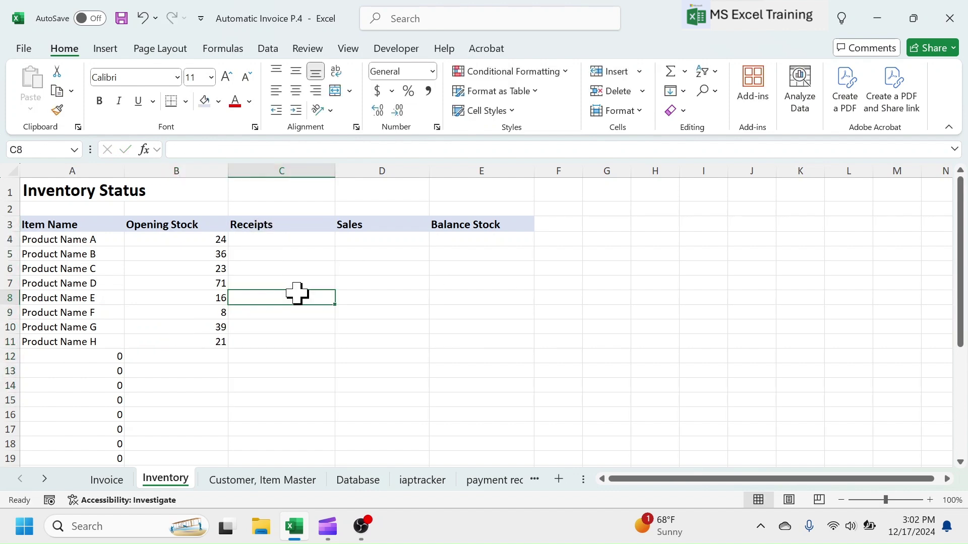
left_click(365, 243)
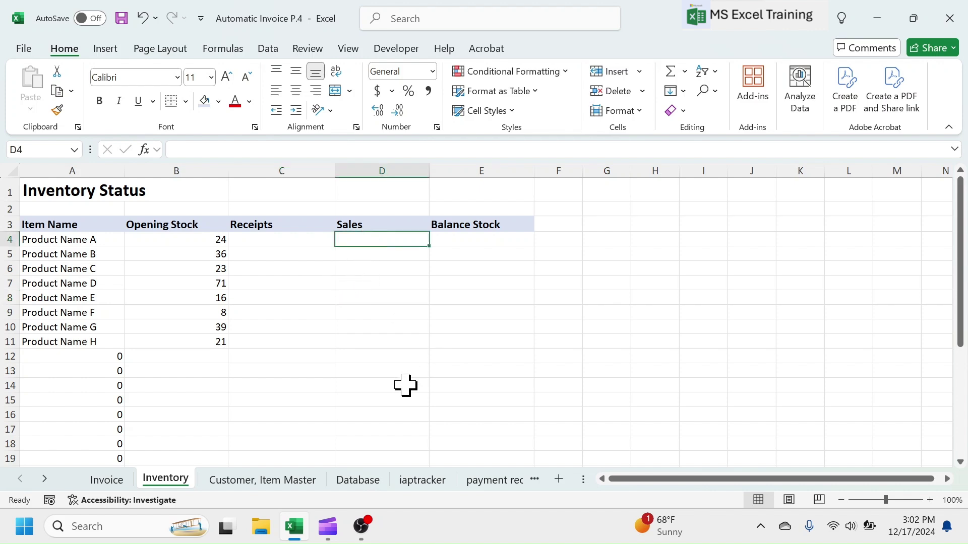
Step: In D4, SUMIF Database quantities where the item description matches Inventory A4
type("=SUMIF(")
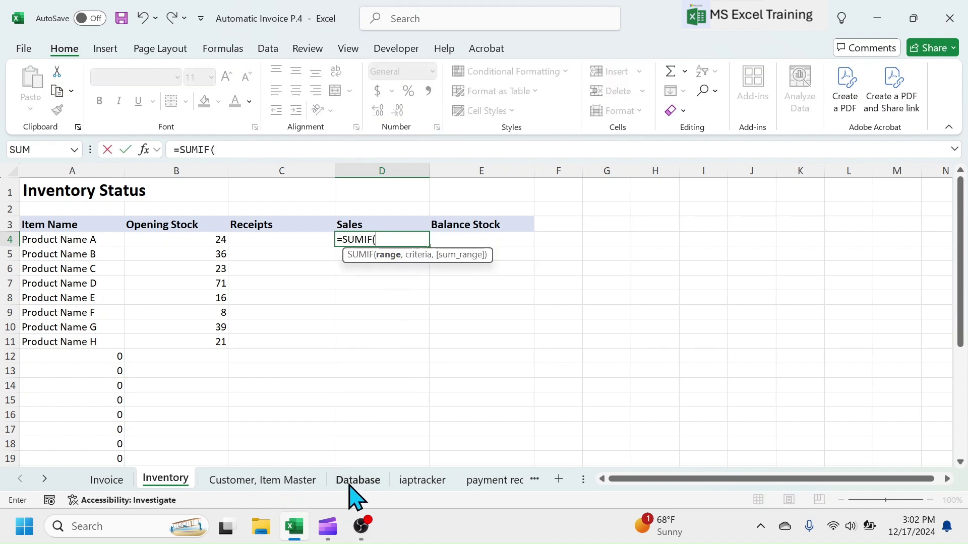
left_click(357, 482)
left_click_drag(378, 207, 386, 298)
type(",")
left_click(166, 482)
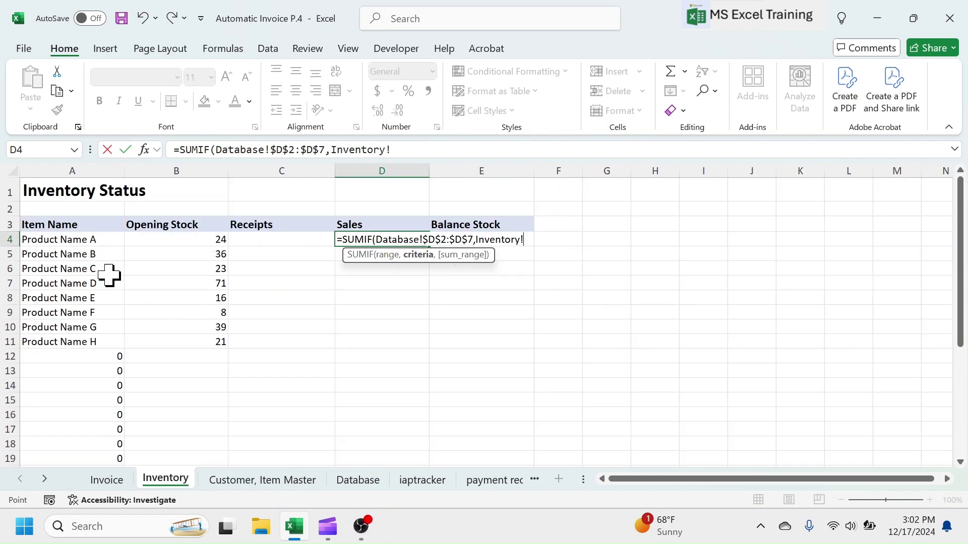
left_click(66, 239)
type(",")
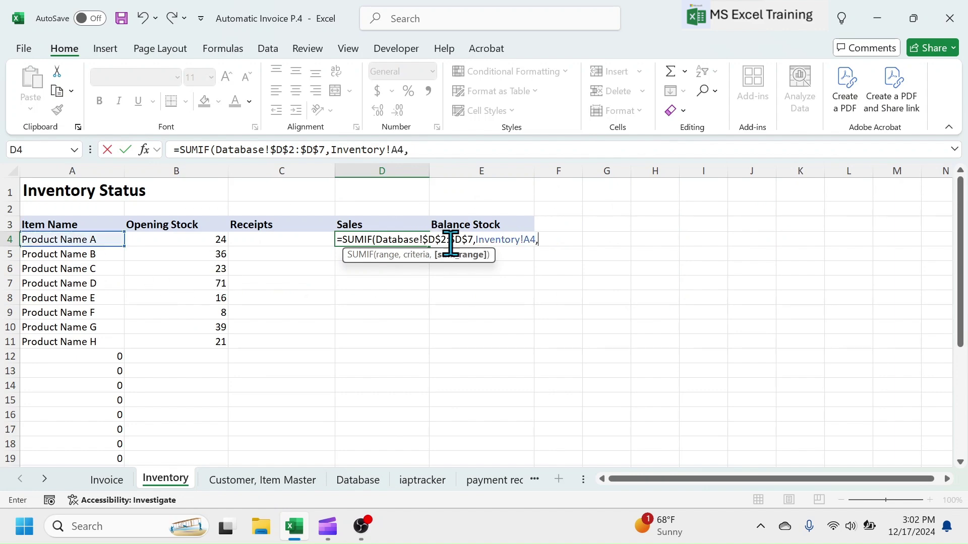
left_click(358, 478)
left_click_drag(510, 214, 501, 298)
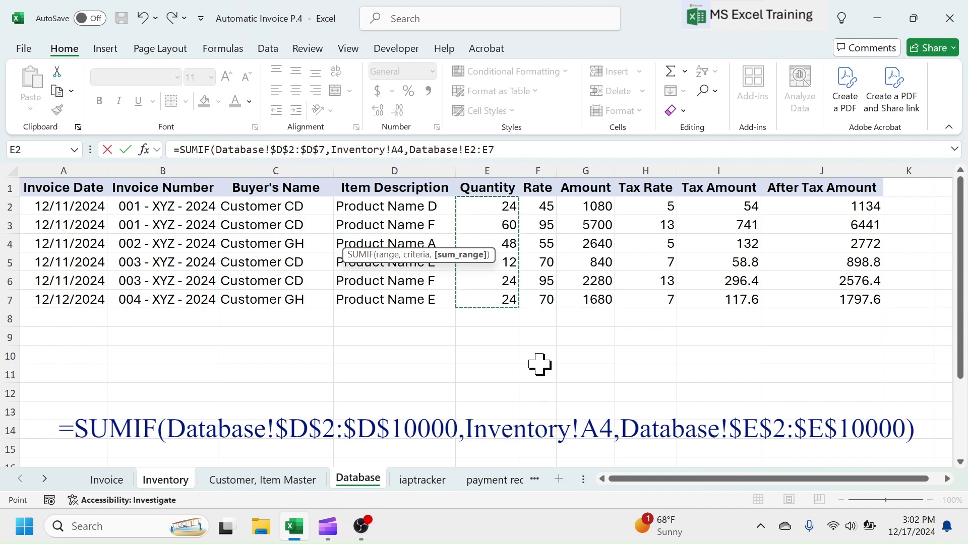
key("F4")
key("Return")
Step: Extend both SUMIF ranges to row 10000 and fill the formula down to D30
left_click(319, 149)
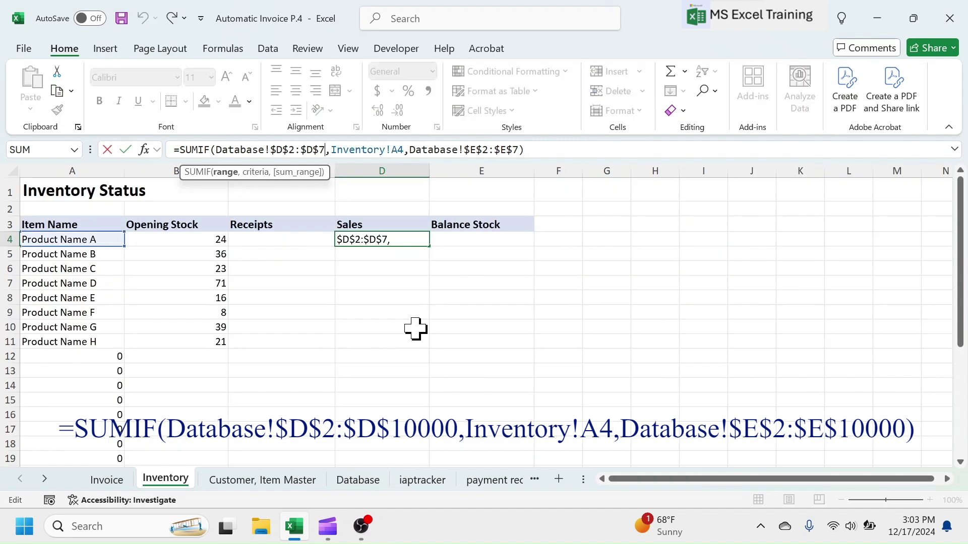
key("BackSpace")
type("10000")
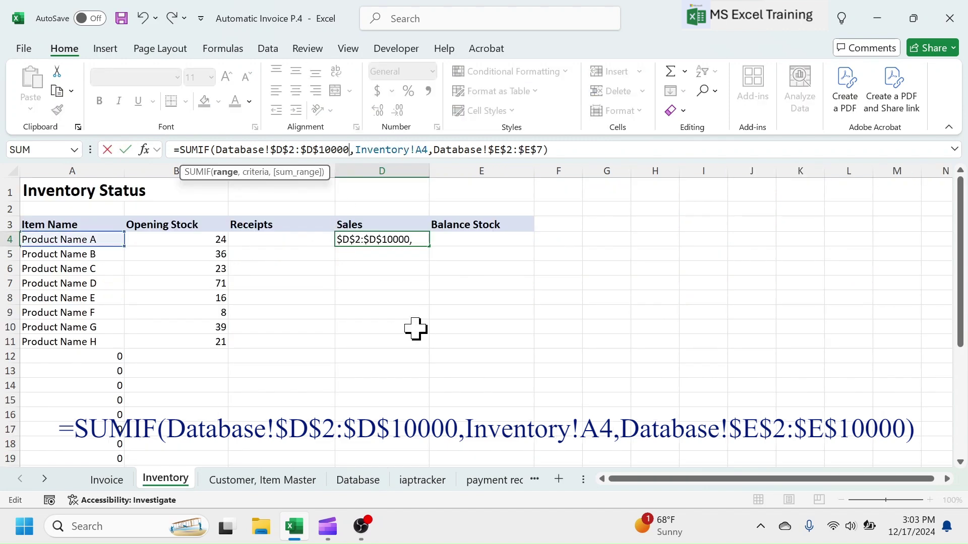
left_click(542, 150)
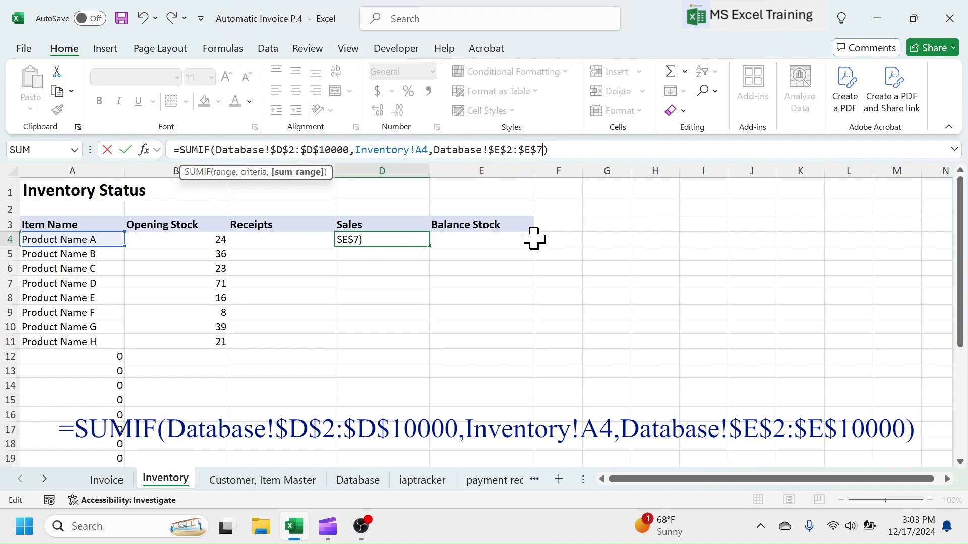
key("BackSpace")
type("10000")
key("Return")
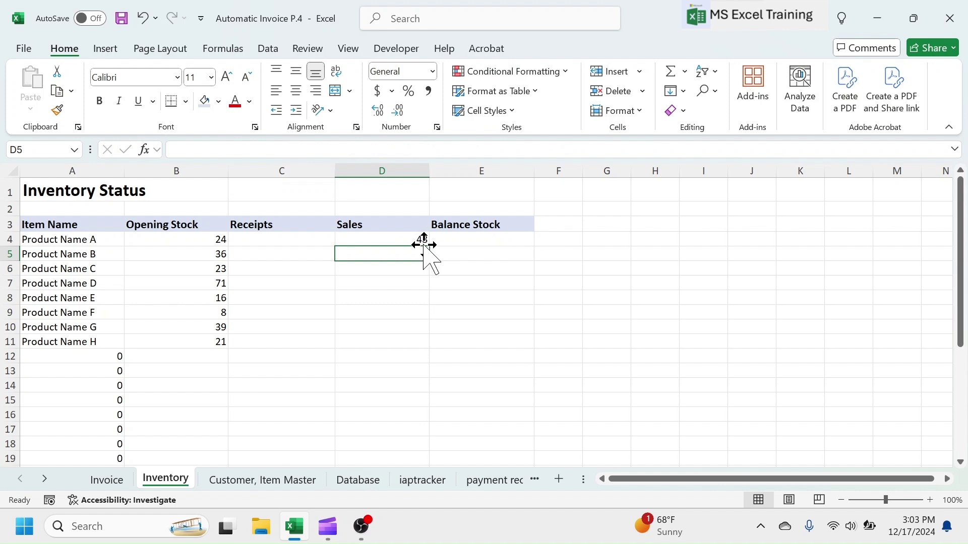
left_click(402, 236)
left_click_drag(429, 248, 424, 443)
left_click_drag(960, 347, 960, 234)
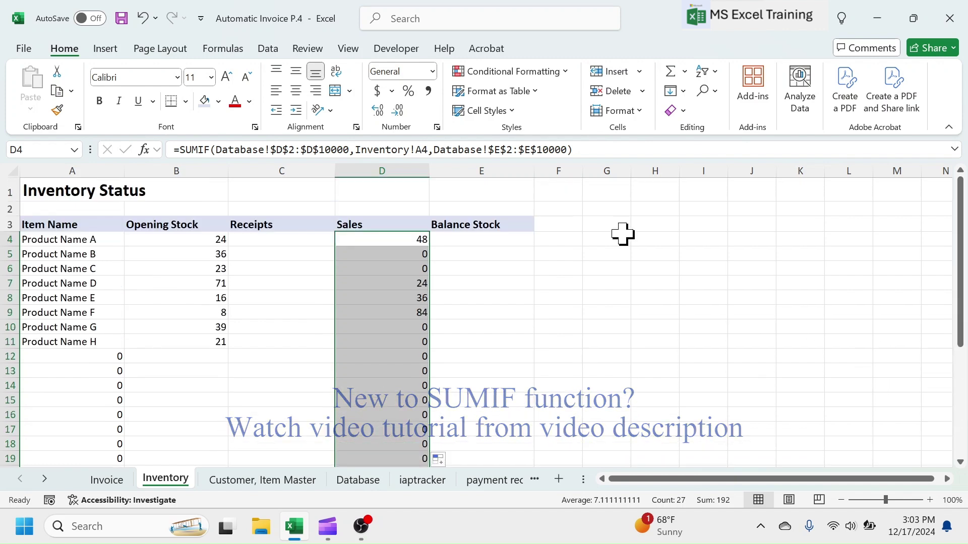
Step: Enter =B4+C4-D4 in E4 and fill it down to E30
left_click(489, 242)
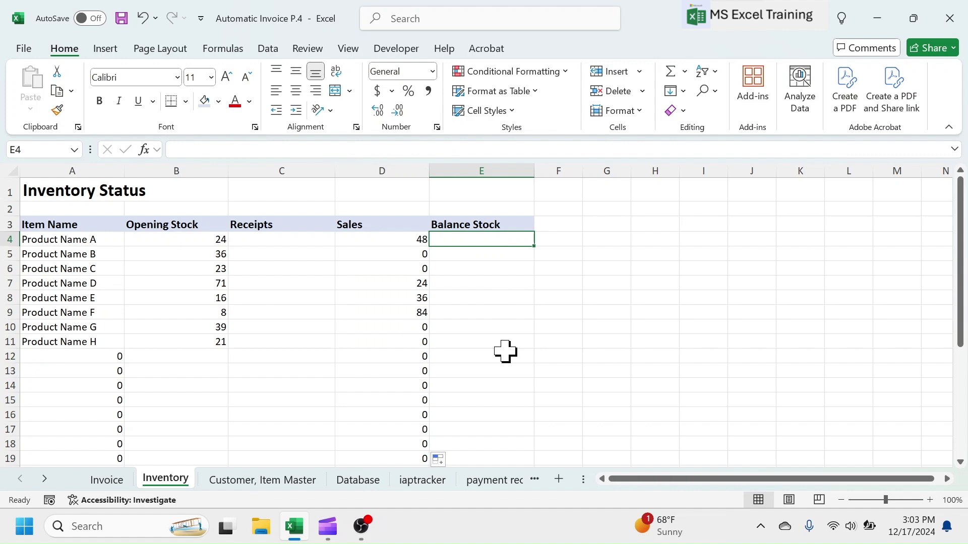
type("=")
left_click(182, 239)
type("+")
left_click(286, 242)
type("-")
left_click(380, 241)
key("Return")
left_click(508, 238)
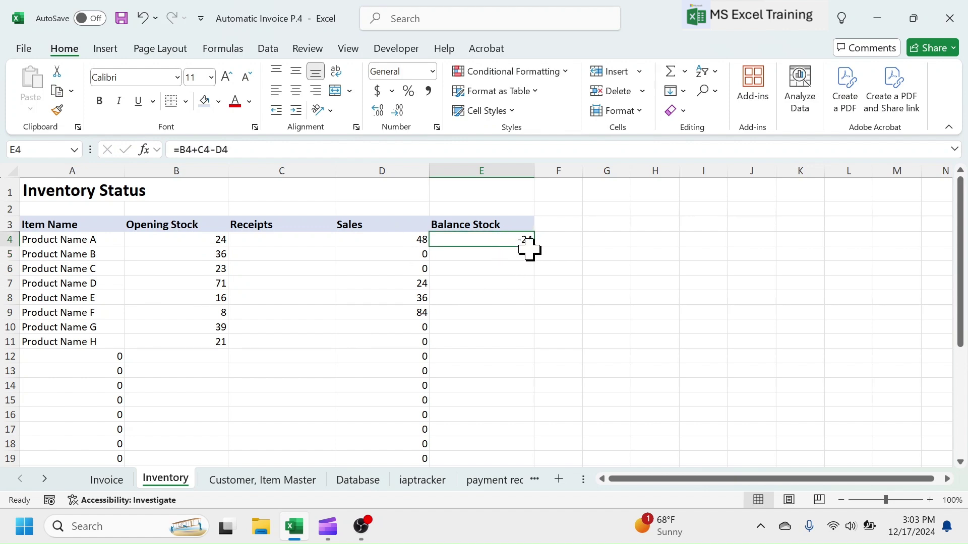
left_click_drag(529, 248, 499, 440)
left_click_drag(961, 433, 961, 321)
left_click(605, 253)
Step: Centre A3:E30 horizontally and vertically and apply All Borders
left_click_drag(51, 224, 504, 438)
left_click(297, 90)
left_click(297, 71)
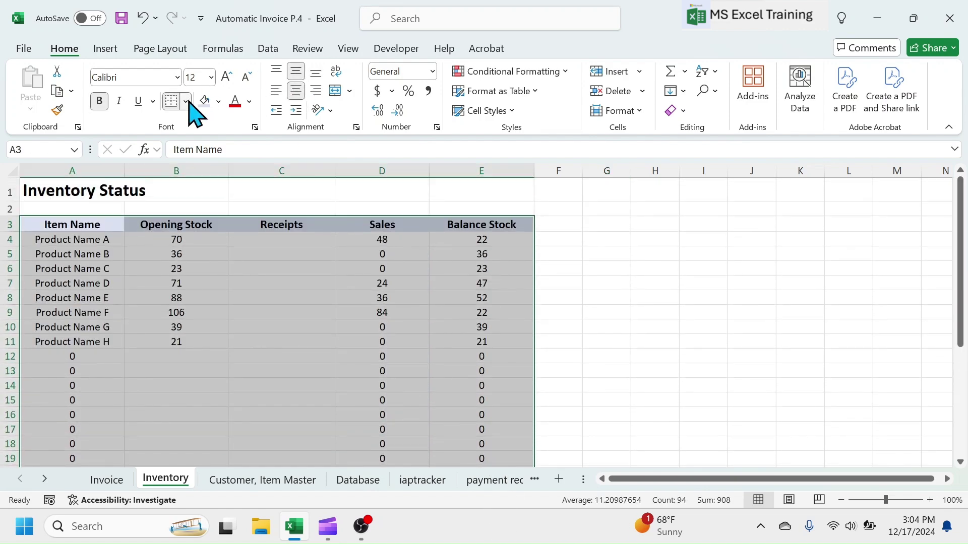
left_click(186, 101)
left_click(202, 257)
left_click(274, 277)
Step: Freeze panes at A4 so rows 1–3 stay visible
left_click(75, 237)
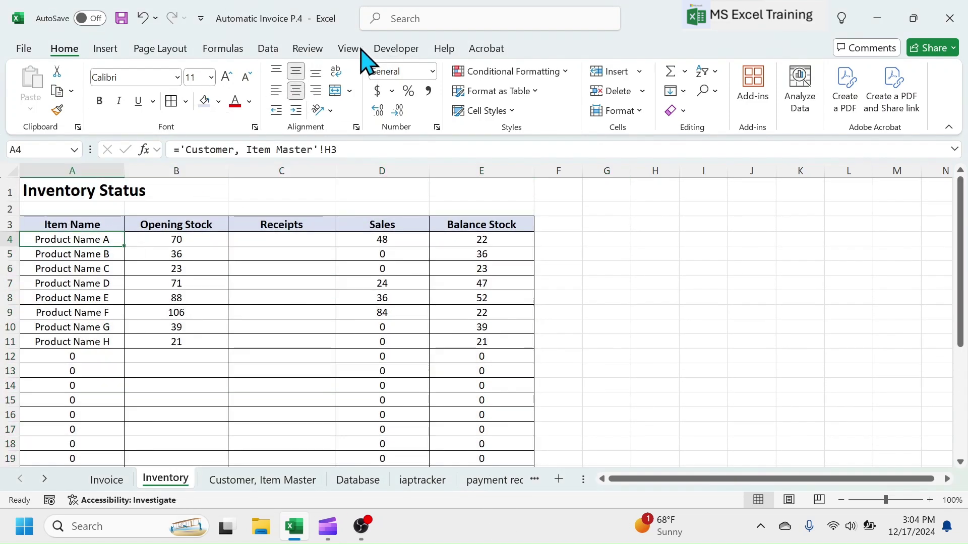
left_click(349, 49)
left_click(648, 110)
left_click(661, 126)
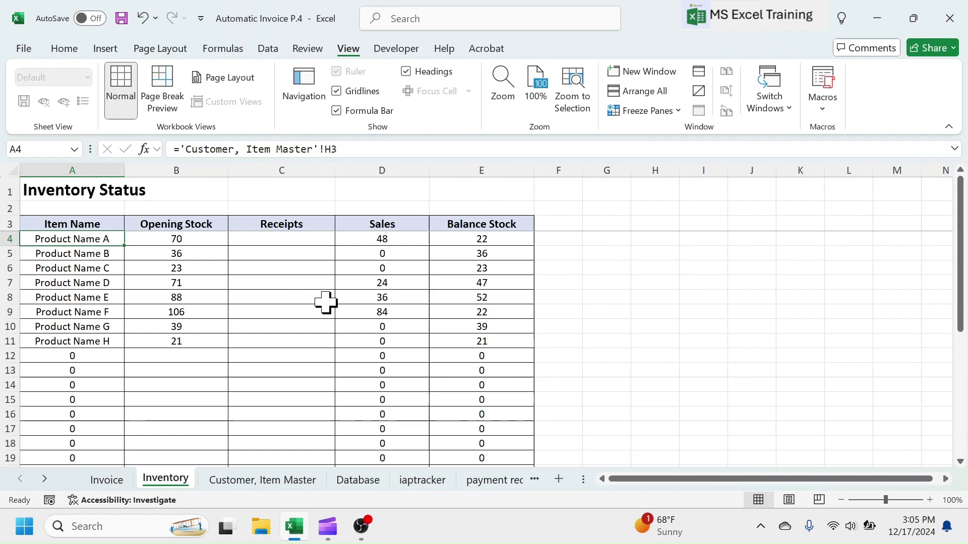
Step: On the Invoice sheet, add the Balance Stock heading in K12
left_click(106, 482)
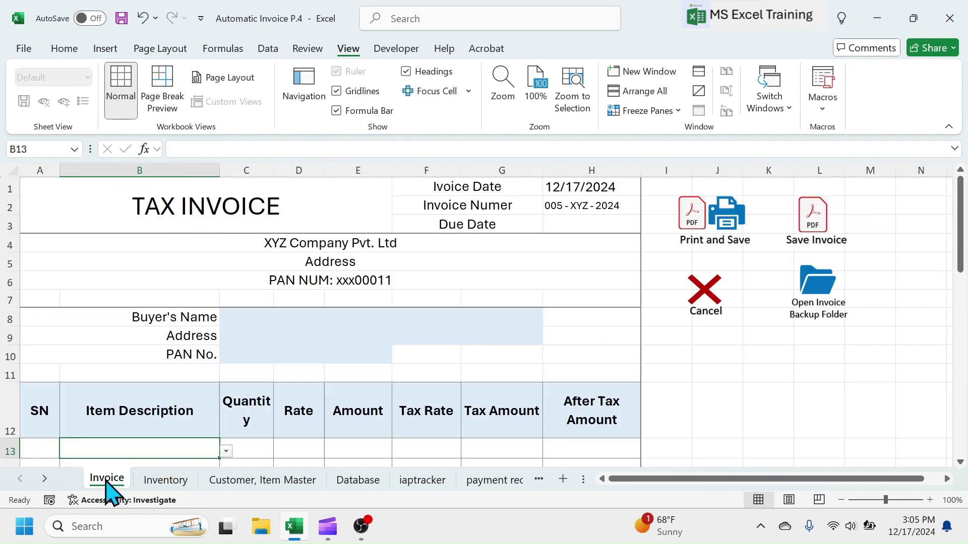
left_click(705, 399)
left_click(789, 403)
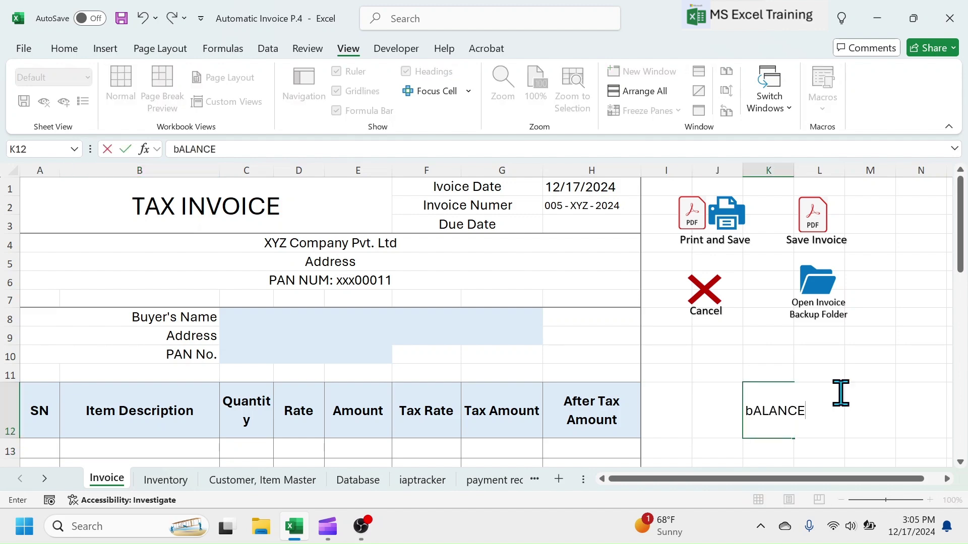
type("Stock")
key("Return")
left_click_drag(961, 237, 963, 314)
Step: Enter =VLOOKUP(B13,Inventory!$A$3:$E$30,5,FALSE) in K13
type("=VLOOKUP(")
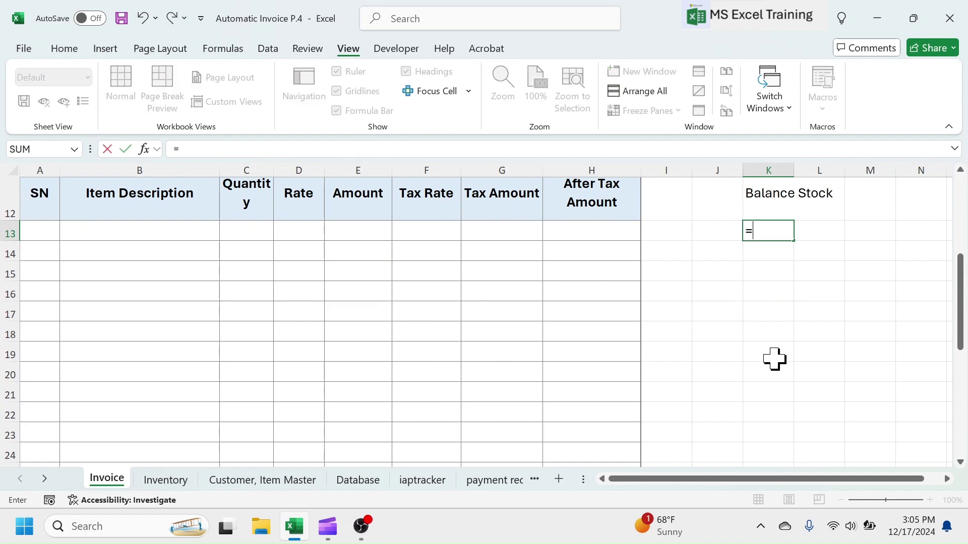
left_click(145, 229)
type(",")
left_click(166, 480)
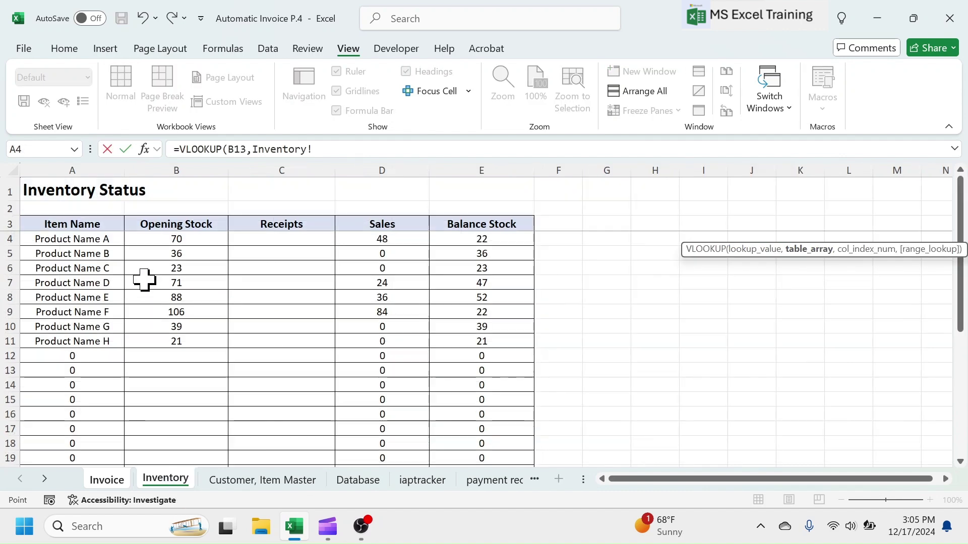
left_click_drag(73, 224, 490, 443)
key("F4")
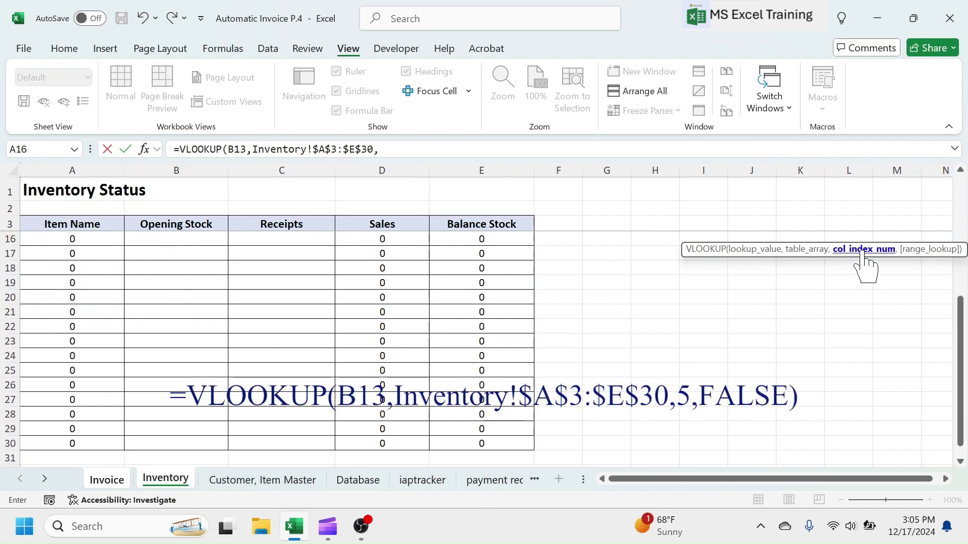
left_click(403, 151)
type(",5,")
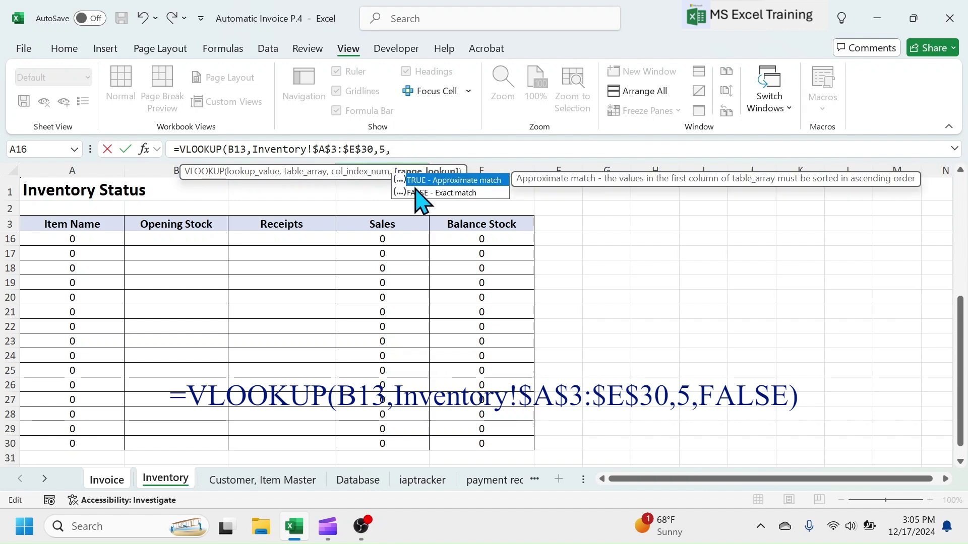
double_click(449, 192)
type(")")
key("Return")
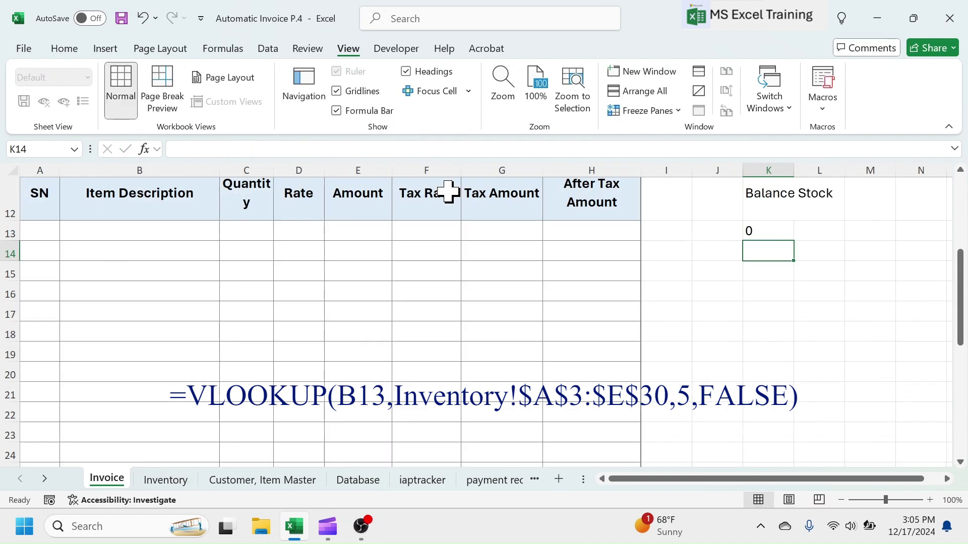
Step: Fill the Balance Stock formula down and choose Product Name C in B13, showing balance 23
left_click(769, 231)
left_click_drag(793, 241, 799, 319)
left_click_drag(960, 369, 960, 277)
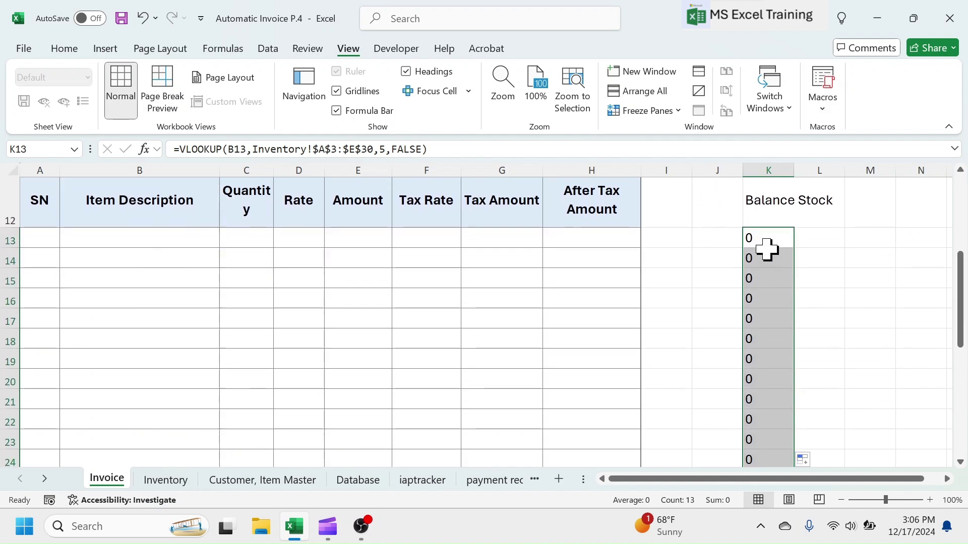
left_click(205, 237)
left_click(226, 241)
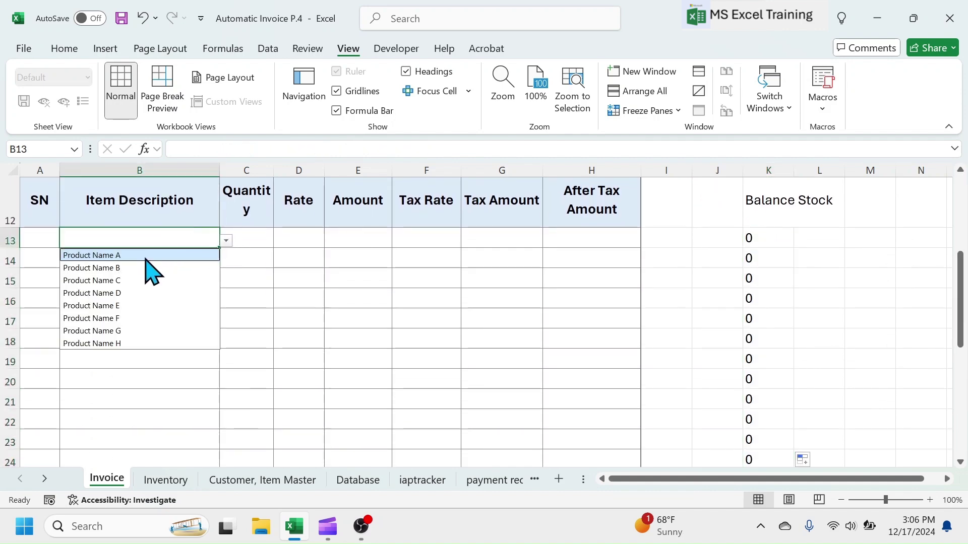
left_click(132, 279)
left_click(764, 240)
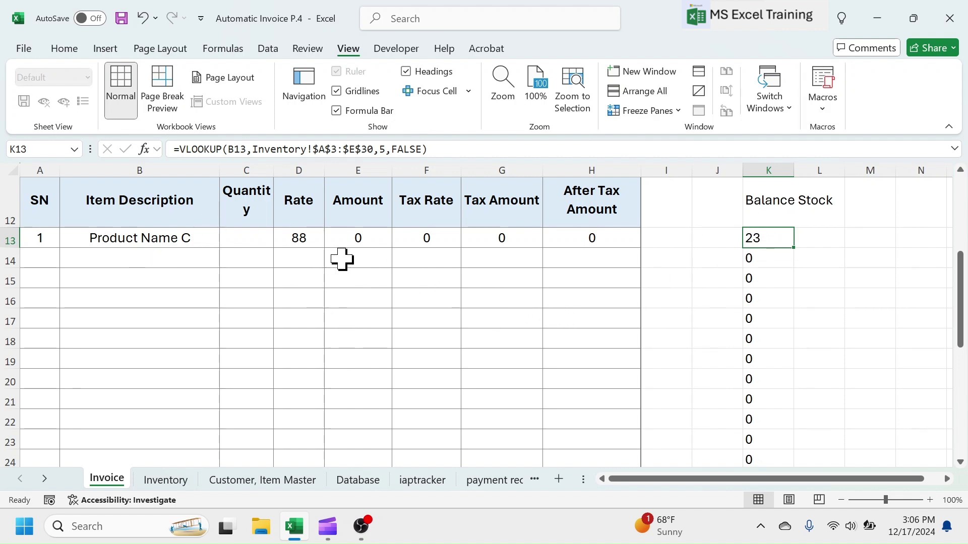
Step: Give Quantity cells C13:C25 a Custom data validation rule =C13<=K13
left_click_drag(255, 241, 249, 383)
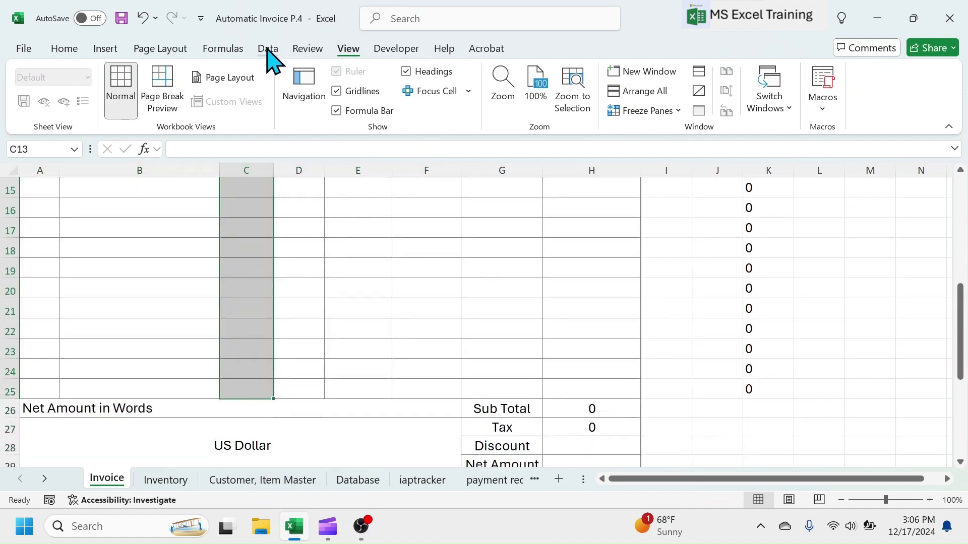
left_click(272, 57)
left_click(636, 112)
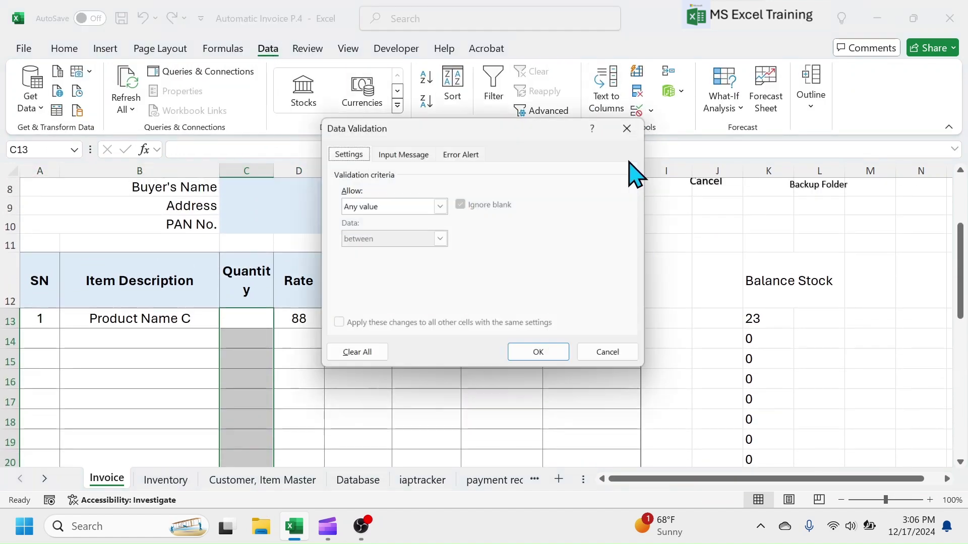
left_click(441, 206)
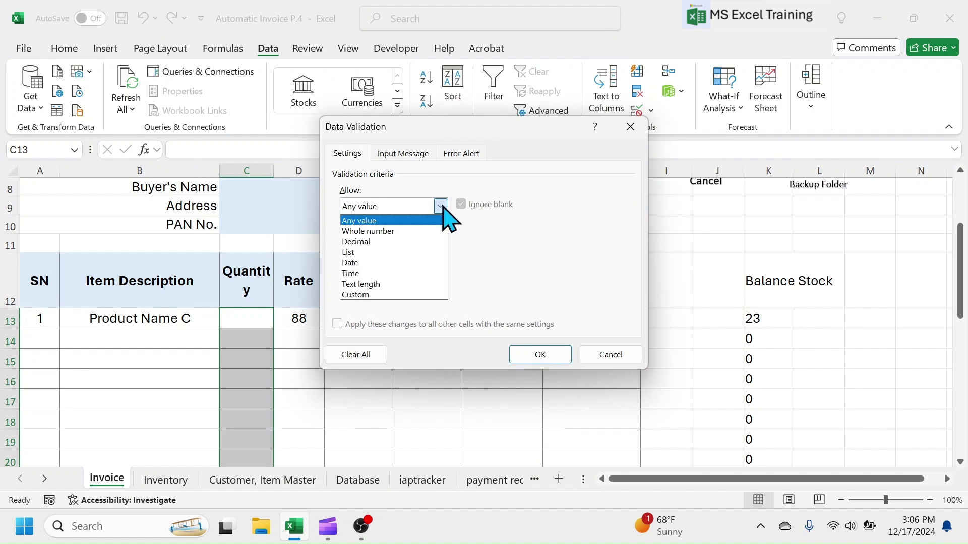
left_click(364, 294)
left_click(353, 272)
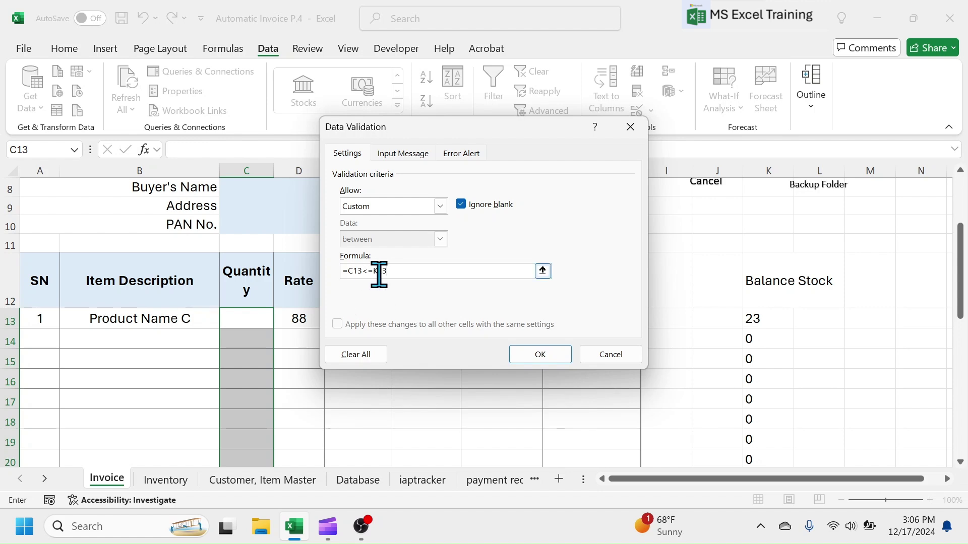
Step: Set a Stop error alert titled 'Stock Out!!' with a reduce-quantity message, and apply it
left_click(461, 154)
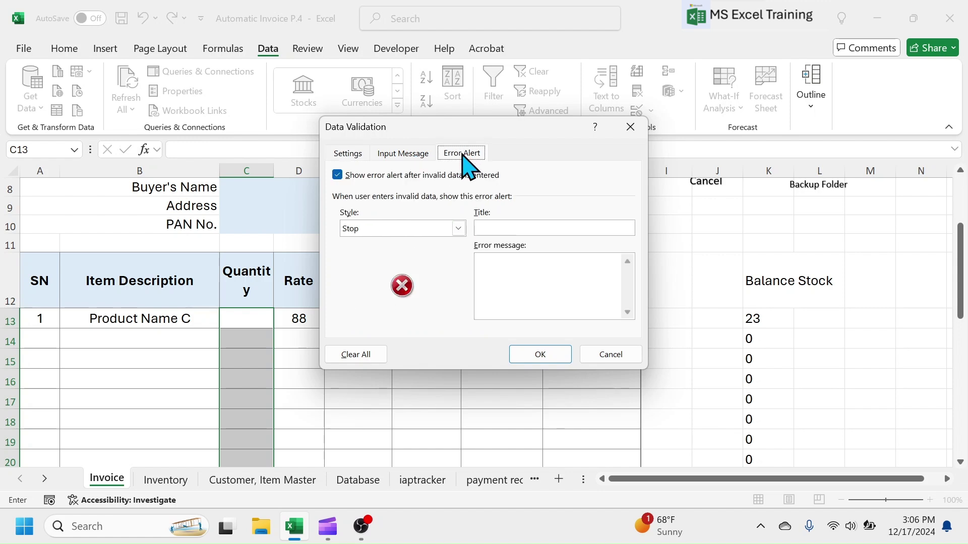
left_click(585, 259)
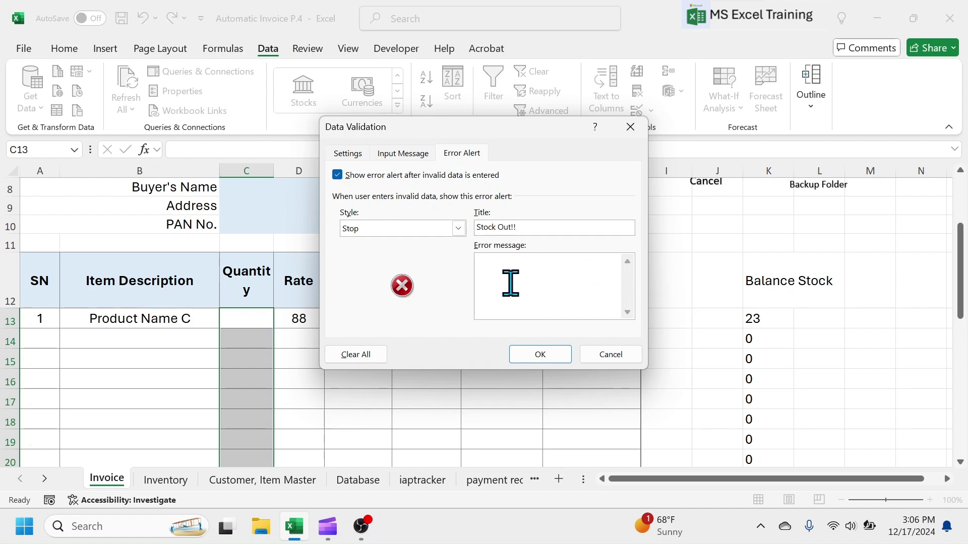
left_click(539, 283)
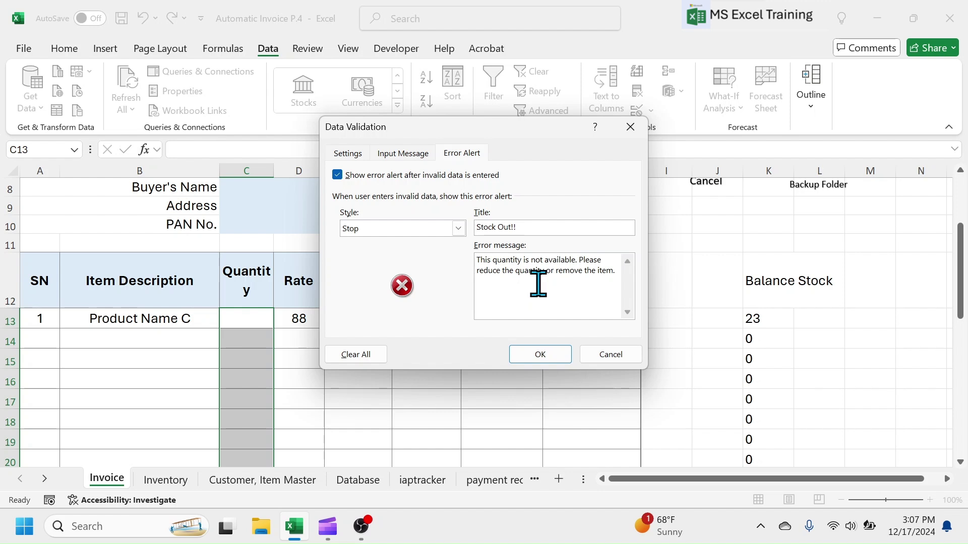
left_click(537, 357)
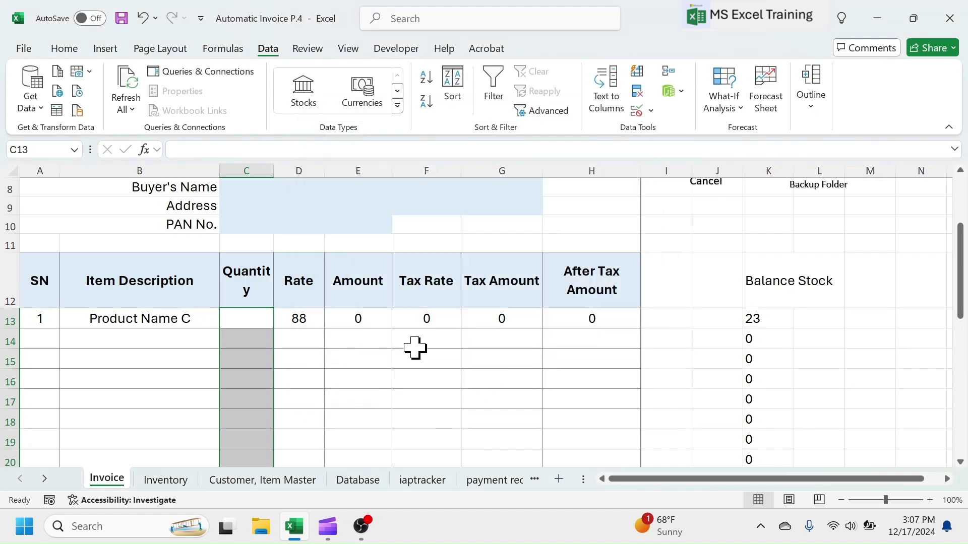
Step: Enter 24 for Product Name C, get rejected by Stock Out, and correct it to 23
left_click(243, 318)
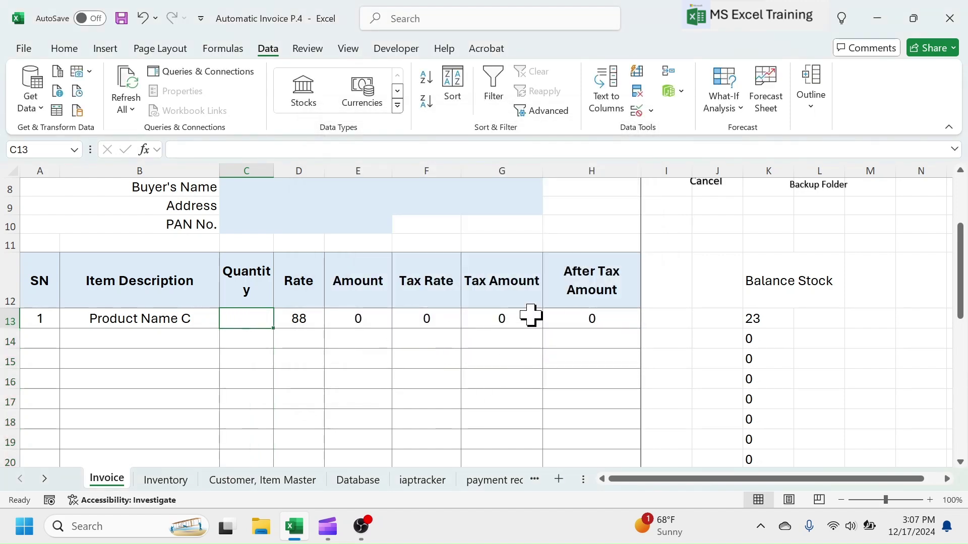
left_click(771, 318)
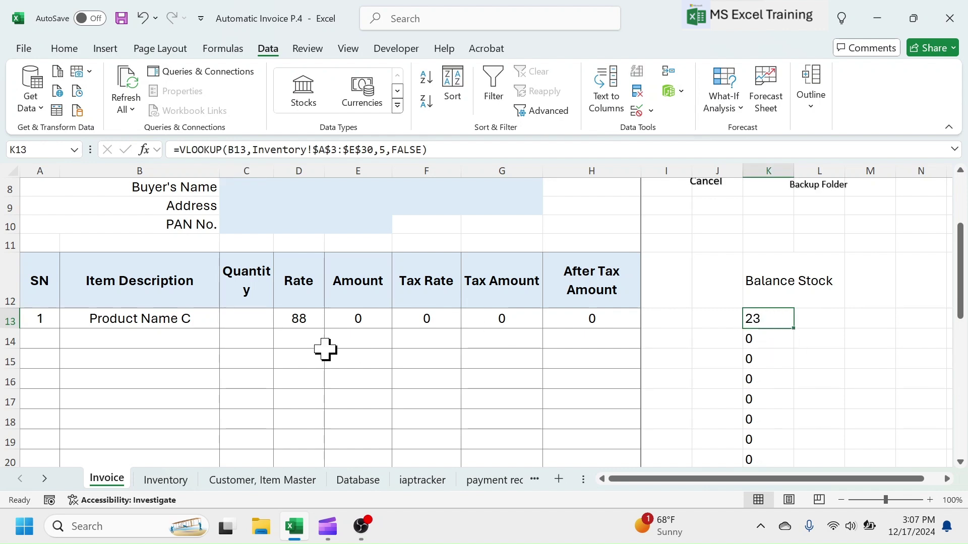
left_click(252, 323)
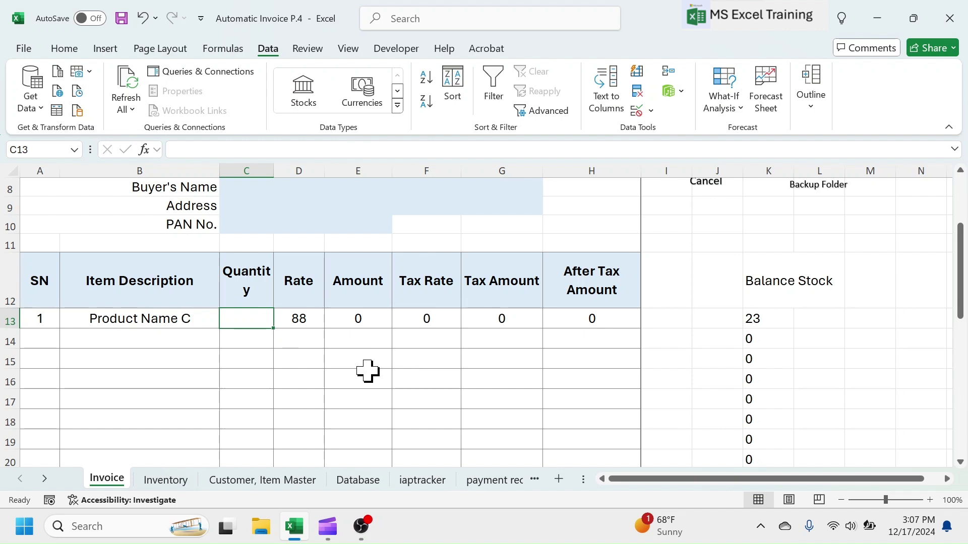
type("24")
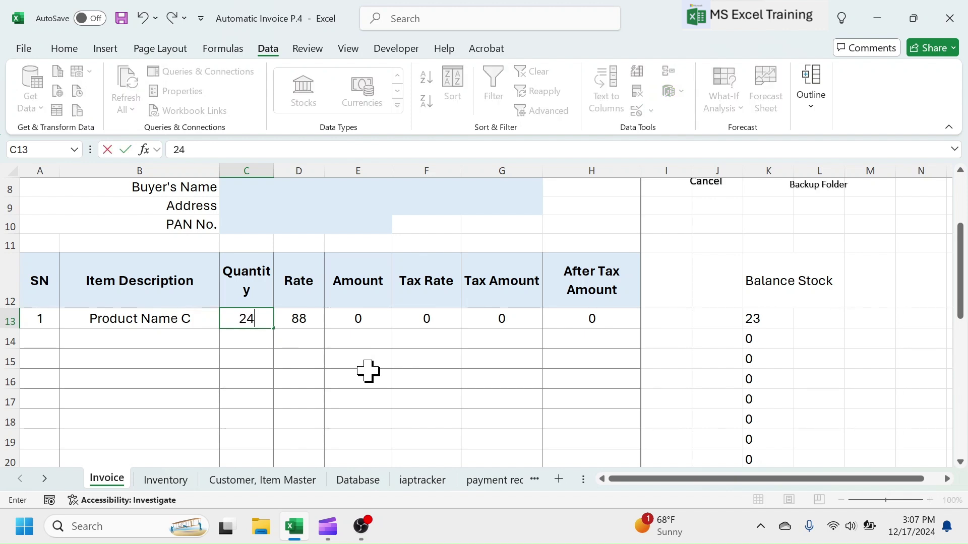
key("Return")
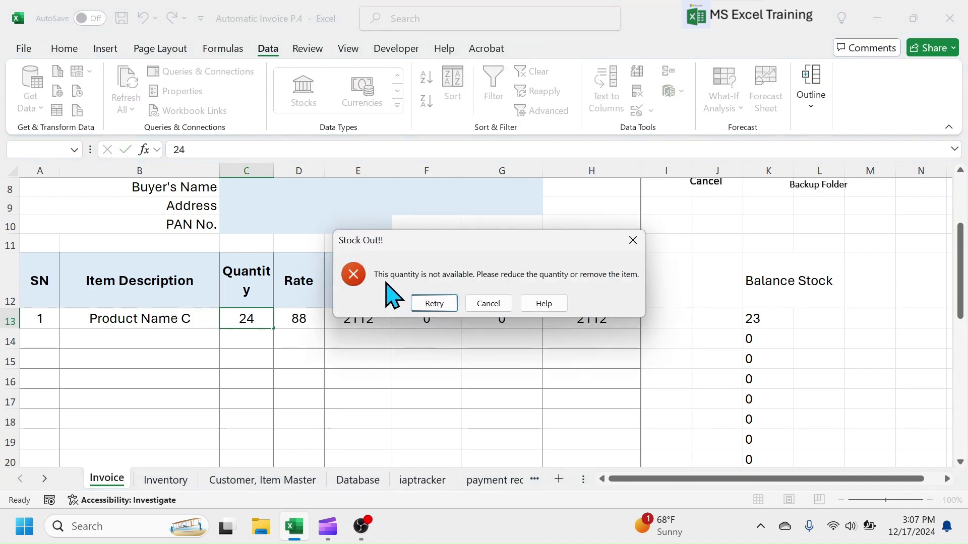
left_click(440, 305)
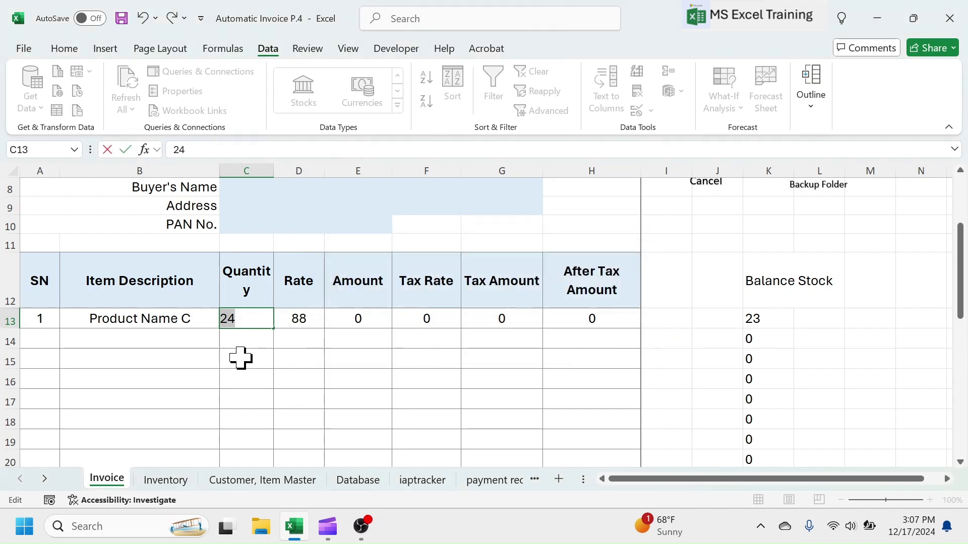
key("Return")
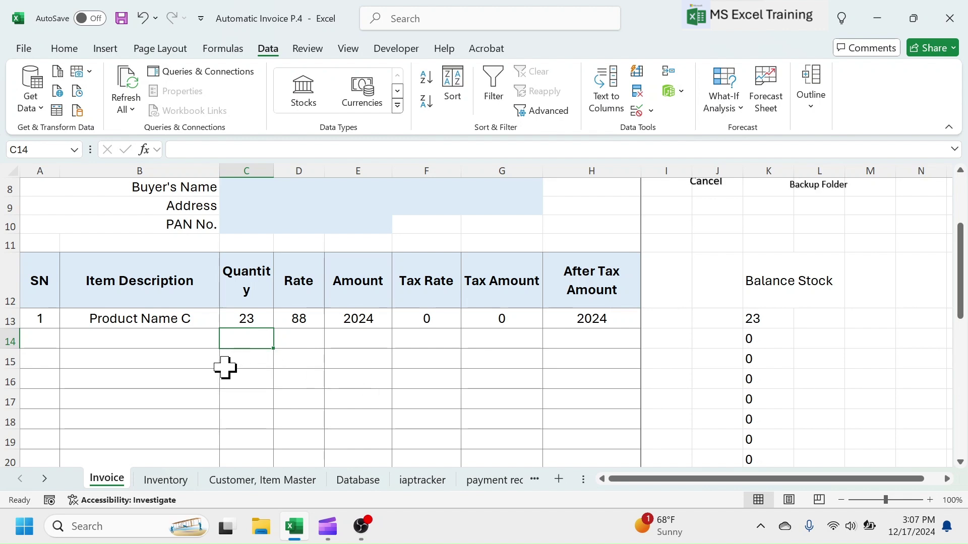
Step: Choose Product Name E in row 14, try quantity 60, then retry with 50
key("Left")
left_click(226, 341)
left_click(109, 406)
left_click(259, 338)
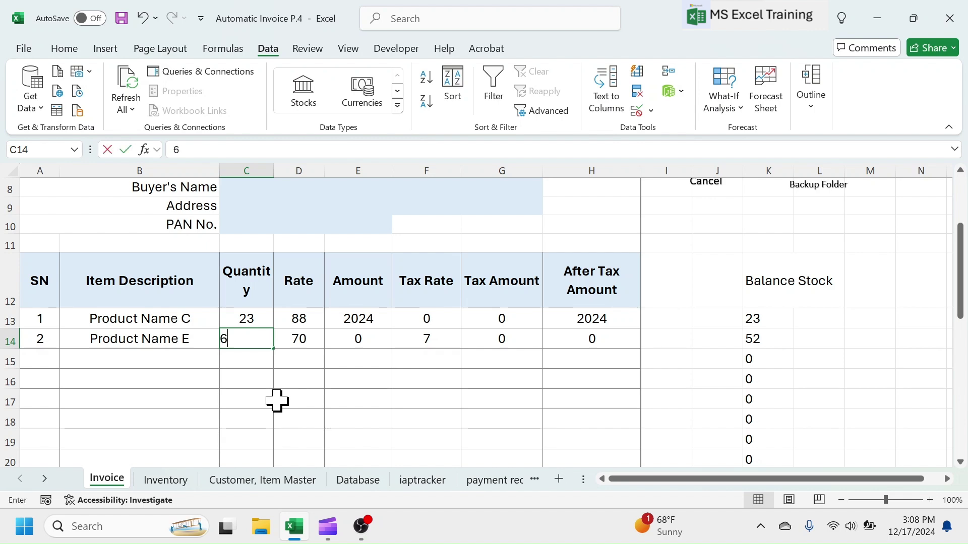
type("60")
key("Return")
left_click(415, 308)
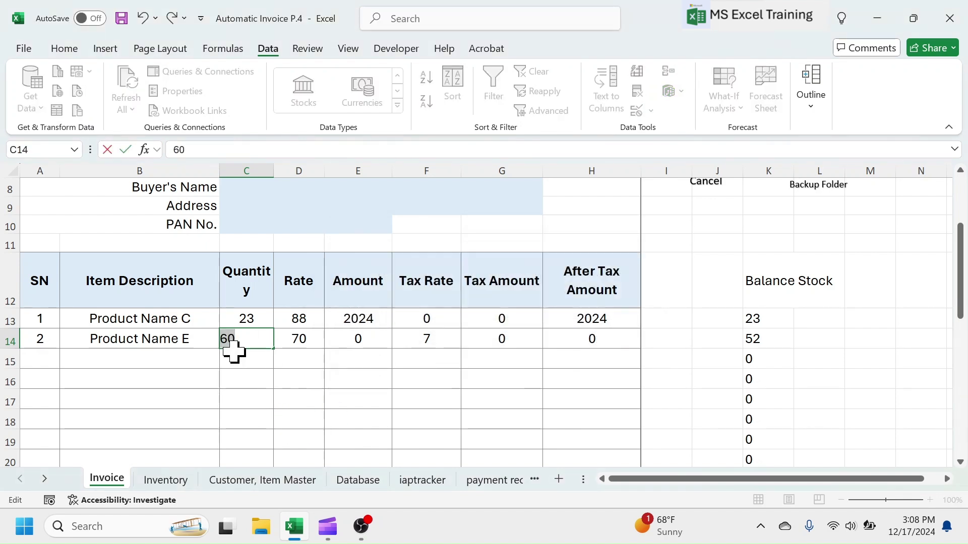
type("50")
key("Return")
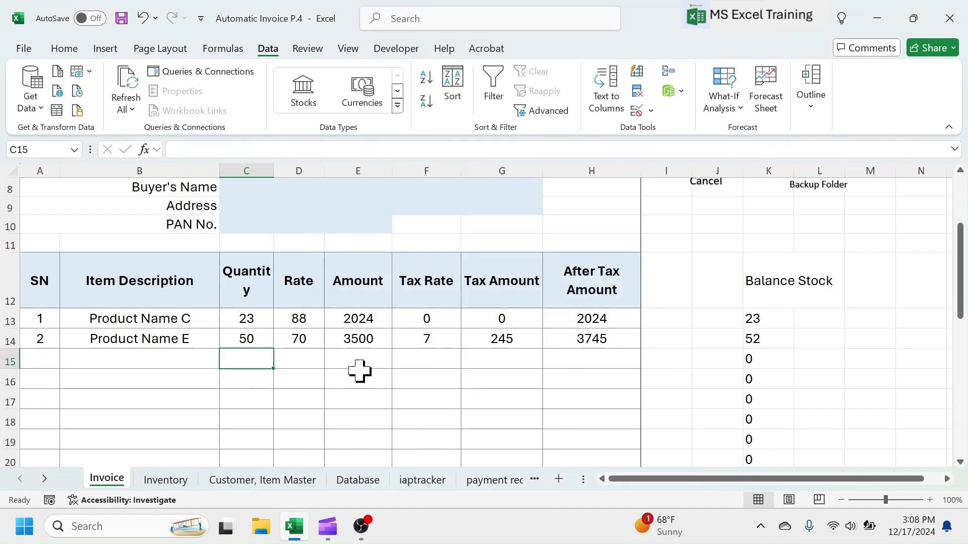
left_click(361, 375)
left_click(776, 225)
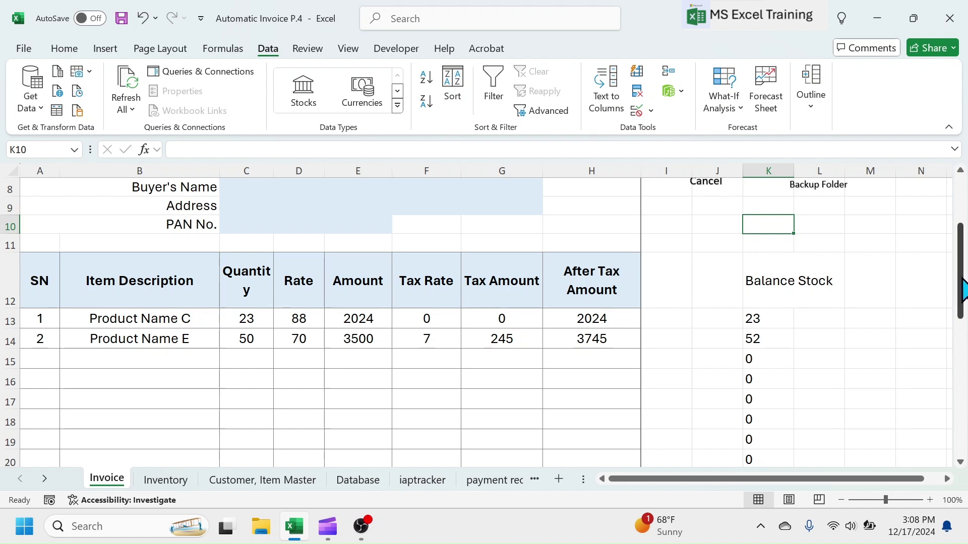
left_click_drag(963, 290, 956, 212)
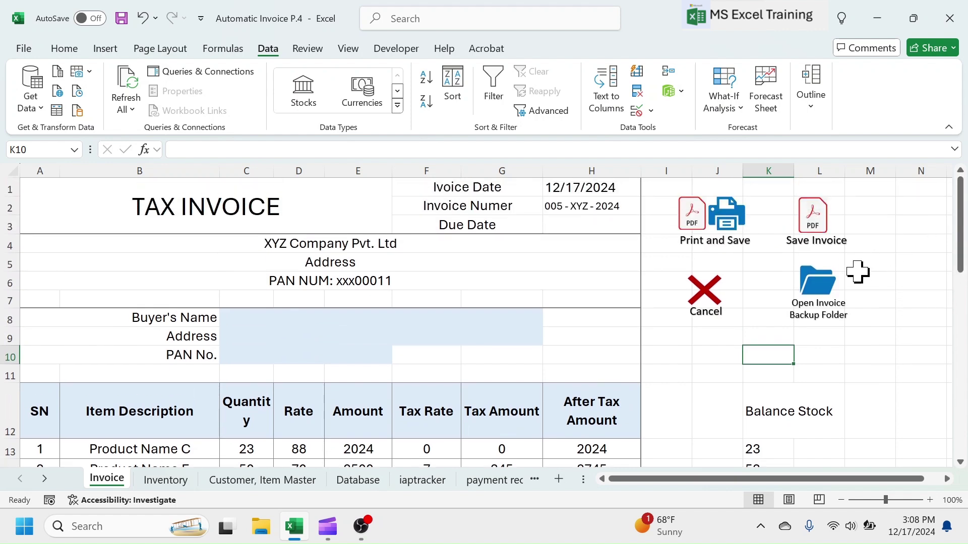